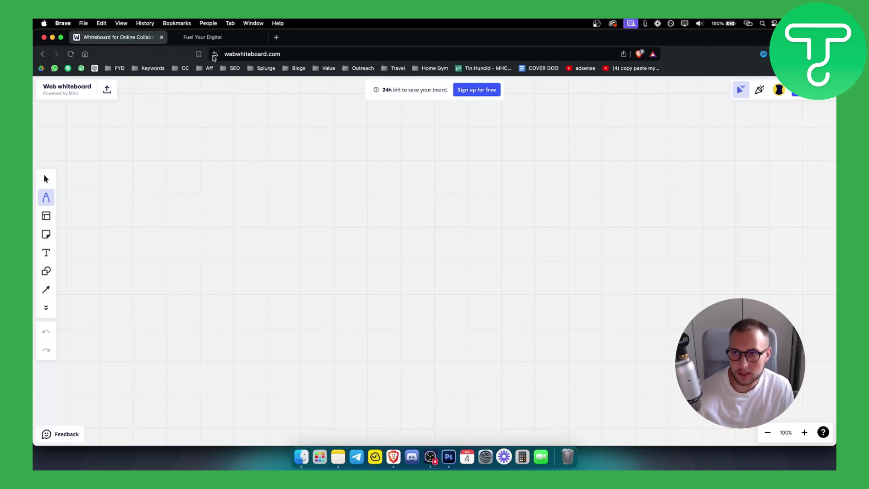
- Switch to the GoHighLevel tab showing the agency's Sub-Accounts list
click(204, 37)
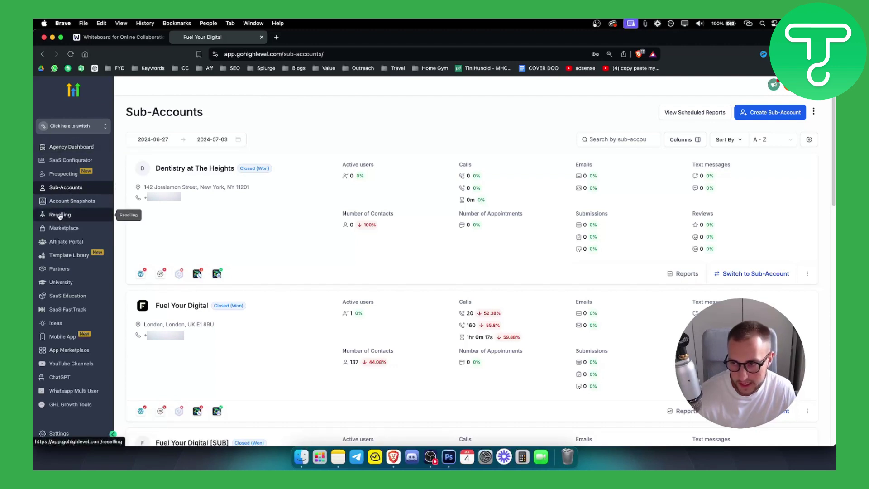
click(60, 214)
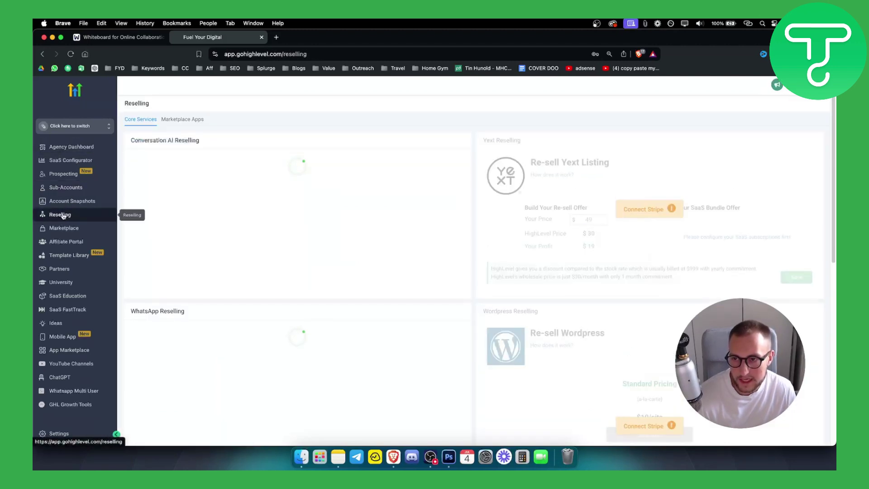
triple_click(153, 140)
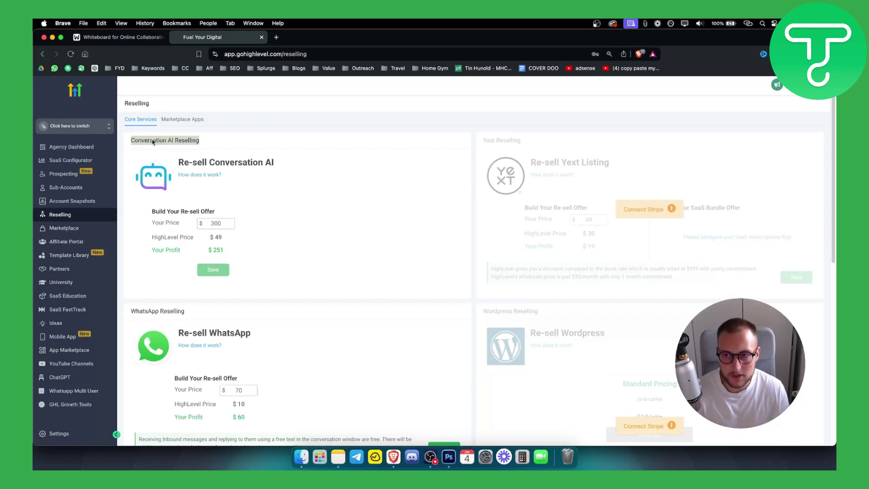
double_click(153, 141)
triple_click(153, 142)
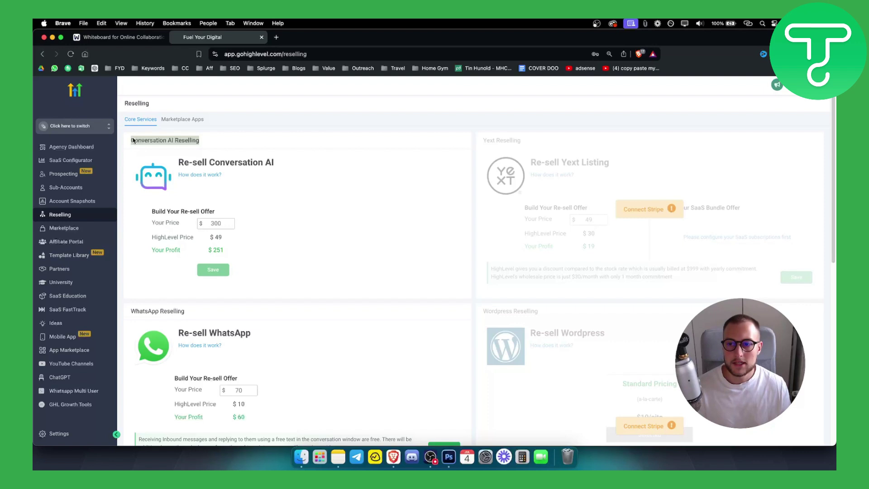
double_click(214, 237)
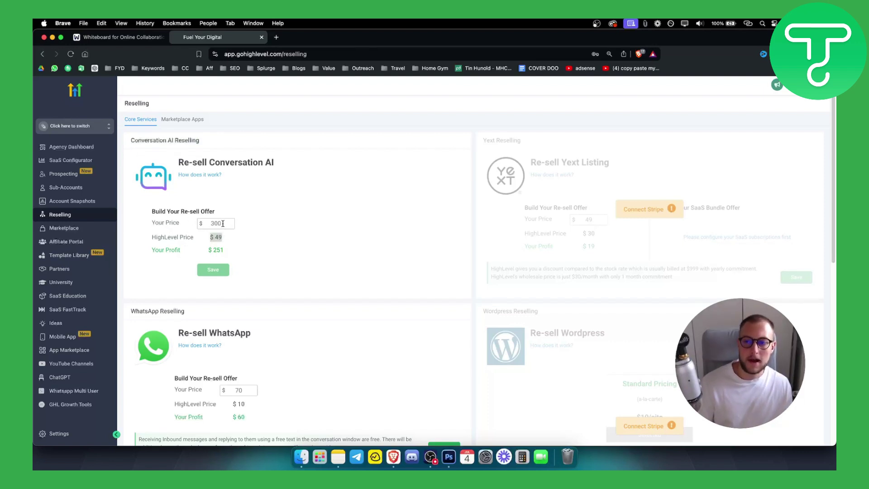
double_click(216, 223)
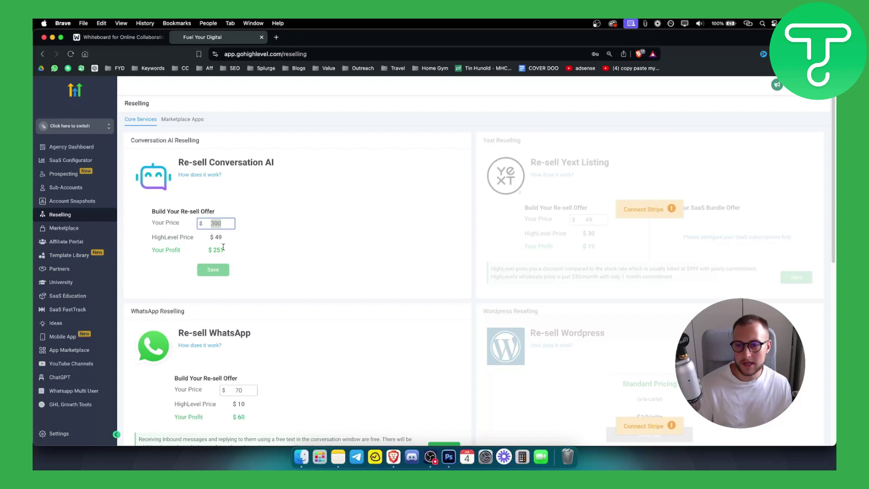
drag(227, 249, 204, 255)
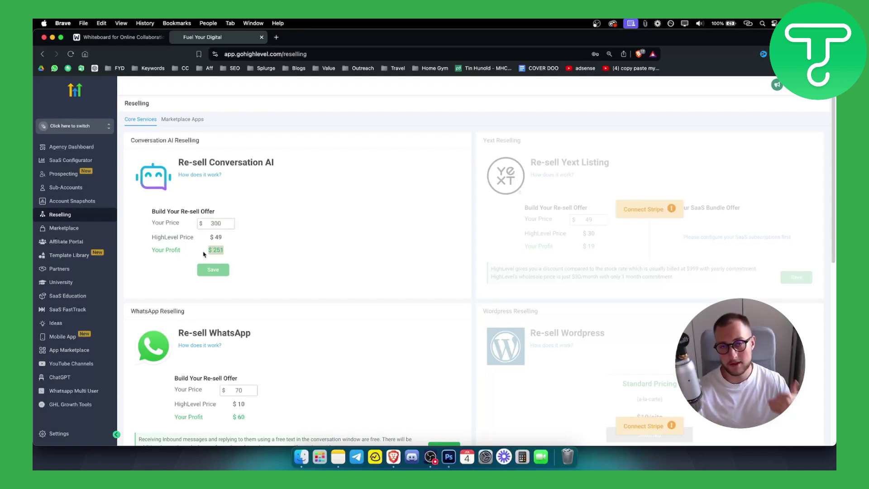
click(120, 37)
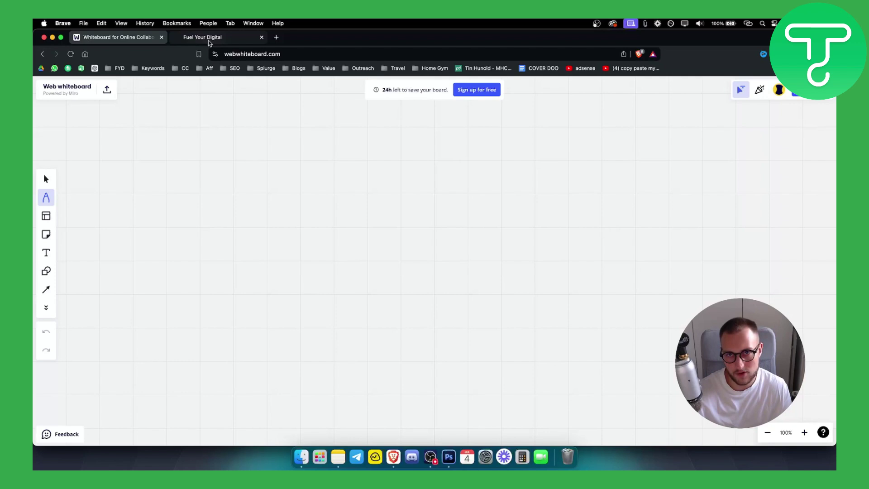
click(204, 38)
click(319, 272)
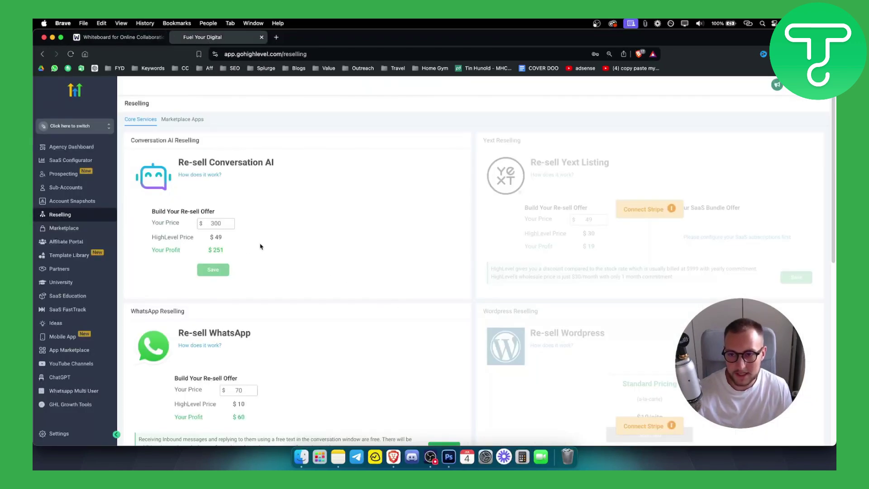
drag(209, 250, 222, 251)
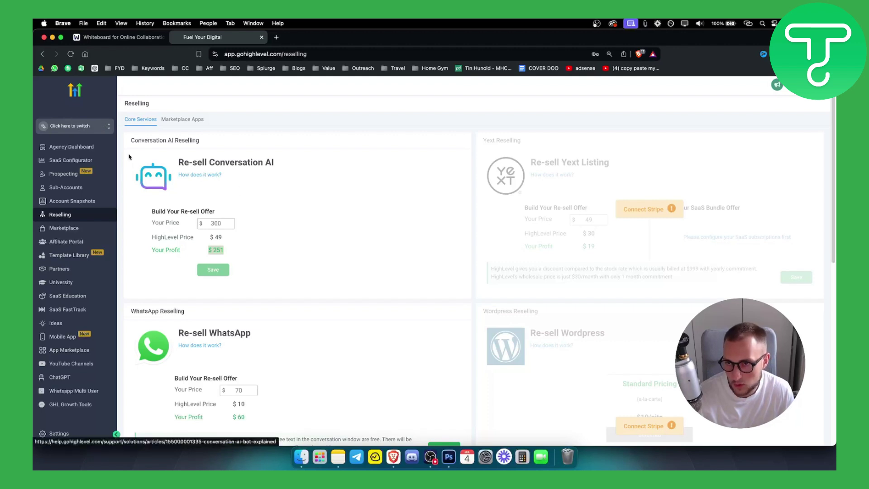
- Switch into Dentistry at The Heights and open its Conversation AI settings
click(92, 131)
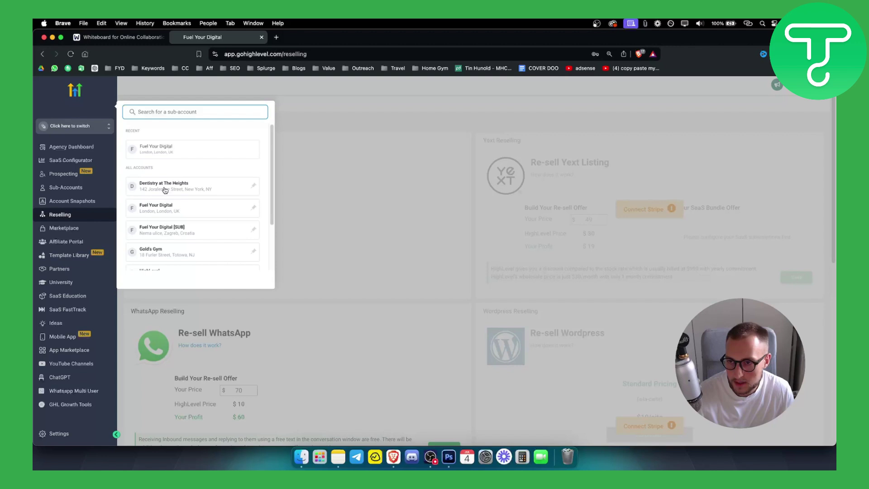
click(166, 191)
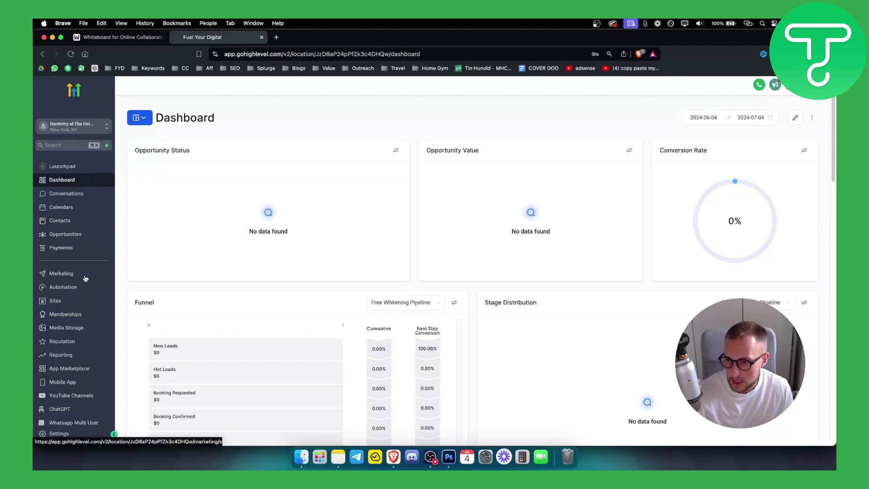
click(58, 434)
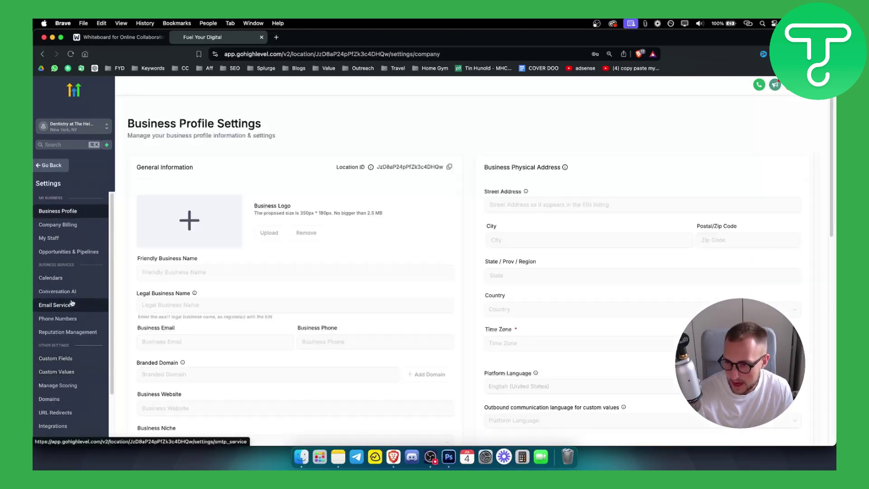
click(57, 291)
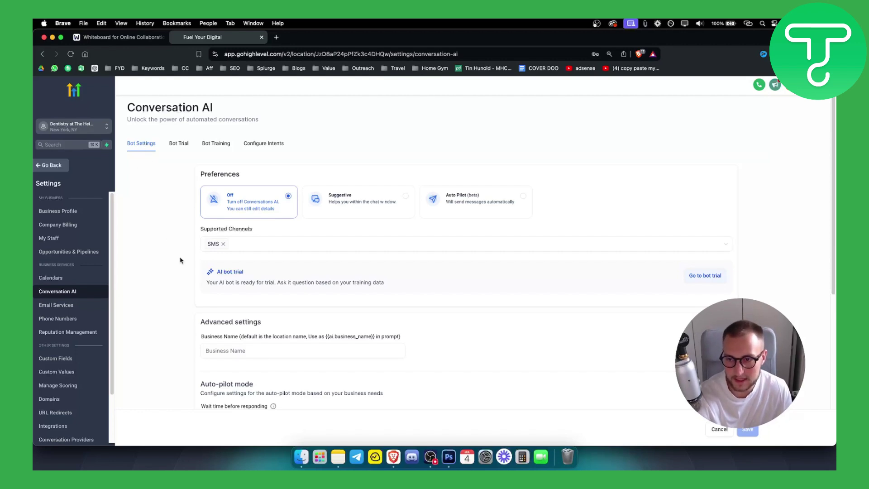
scroll(184, 258, down, 1)
scroll(195, 313, down, 2)
- Highlight the business name, response wait time, max messages and $0.02 price settings
click(225, 296)
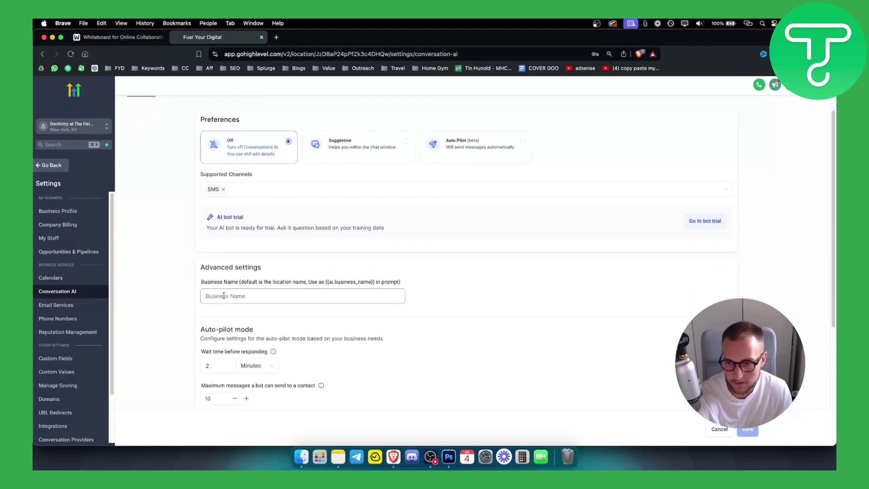
scroll(217, 302, down, 2)
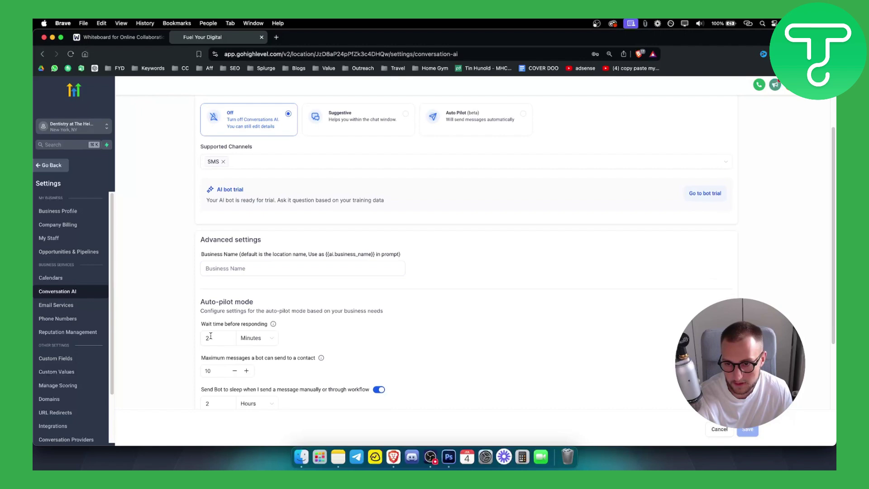
scroll(211, 310, down, 1)
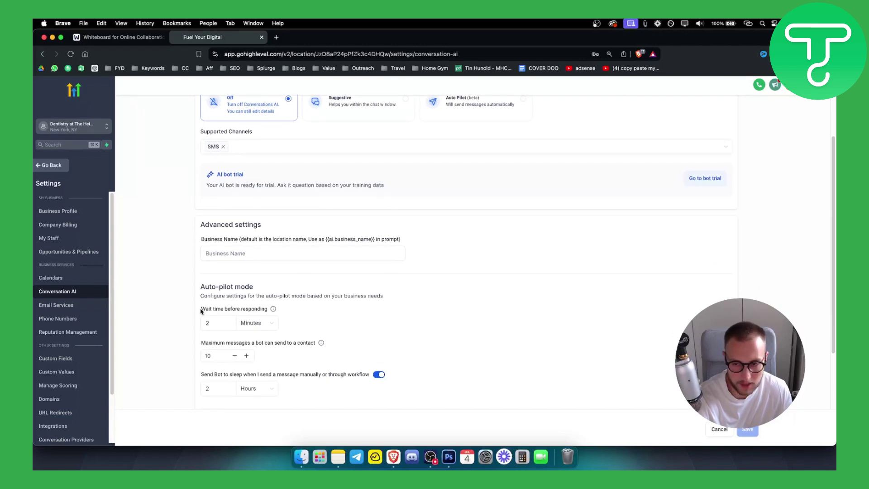
drag(201, 309, 269, 309)
click(217, 323)
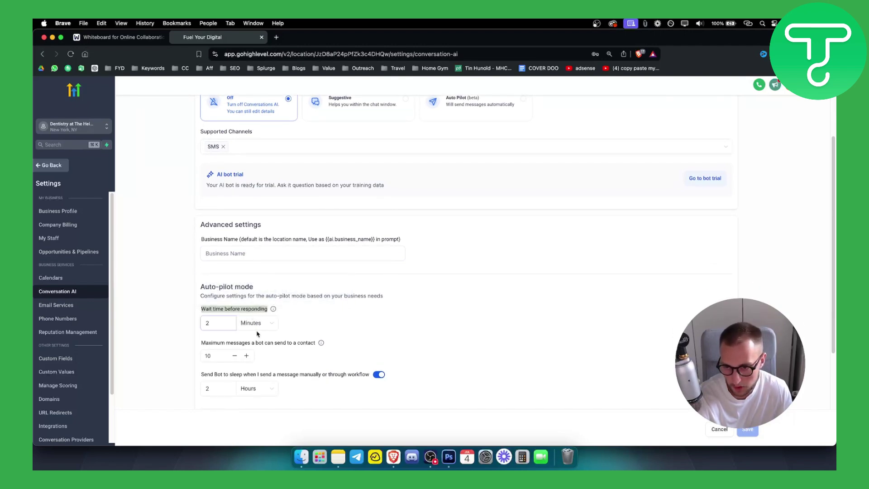
scroll(232, 322, down, 1)
scroll(241, 327, down, 1)
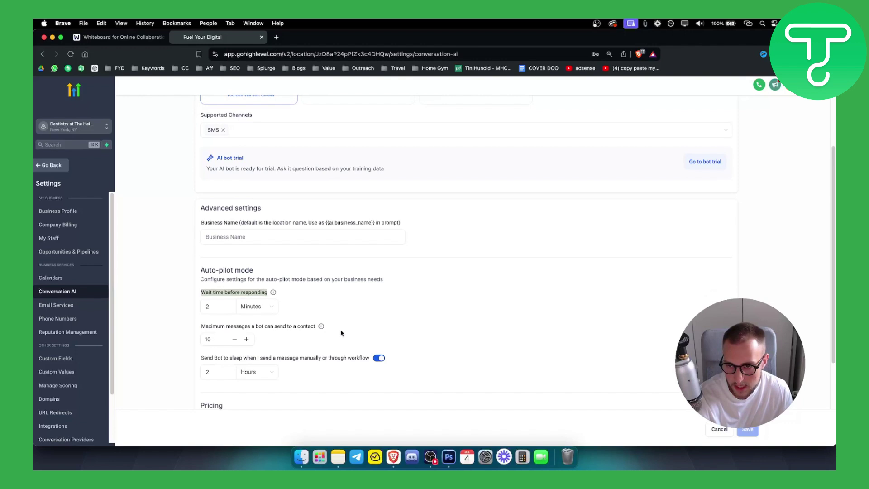
scroll(245, 327, down, 1)
drag(245, 327, 313, 328)
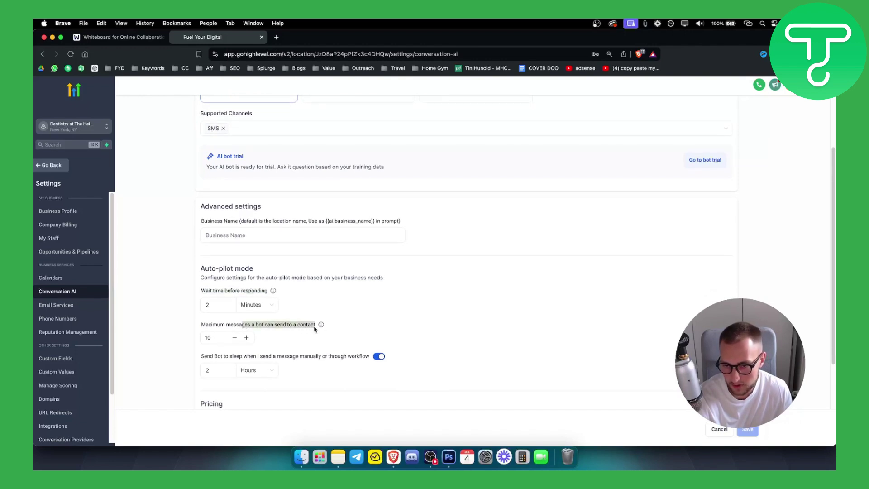
click(224, 337)
scroll(228, 344, down, 3)
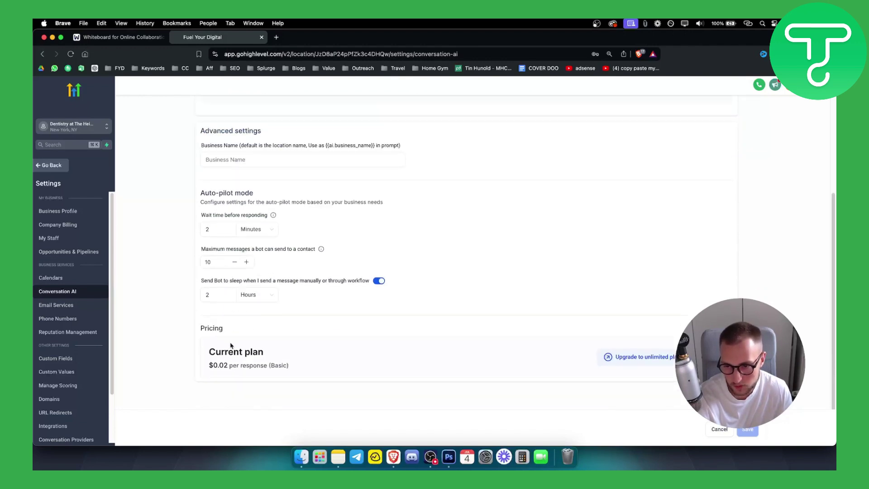
scroll(231, 345, down, 2)
drag(210, 321, 231, 322)
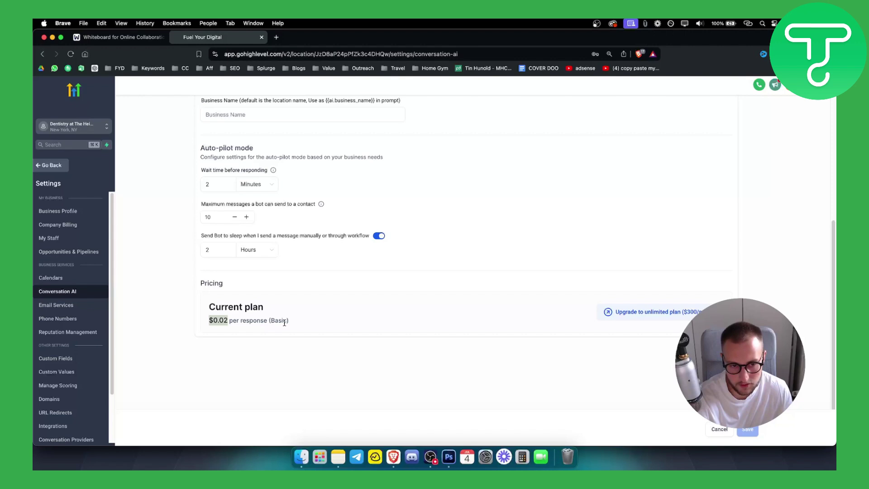
click(395, 323)
scroll(478, 307, up, 8)
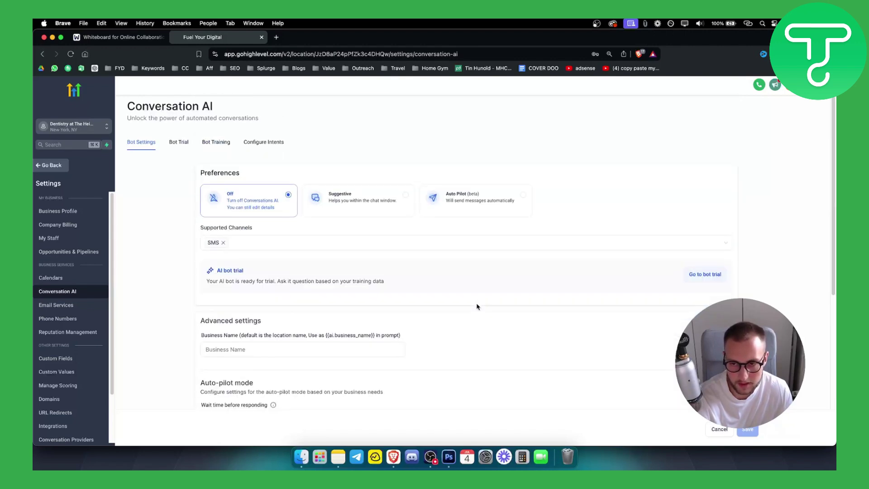
scroll(477, 307, down, 6)
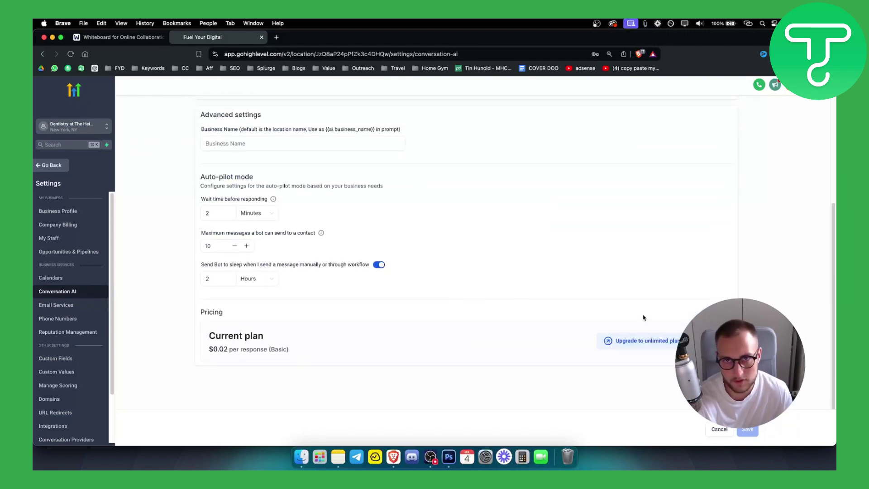
scroll(644, 317, up, 5)
scroll(652, 354, down, 3)
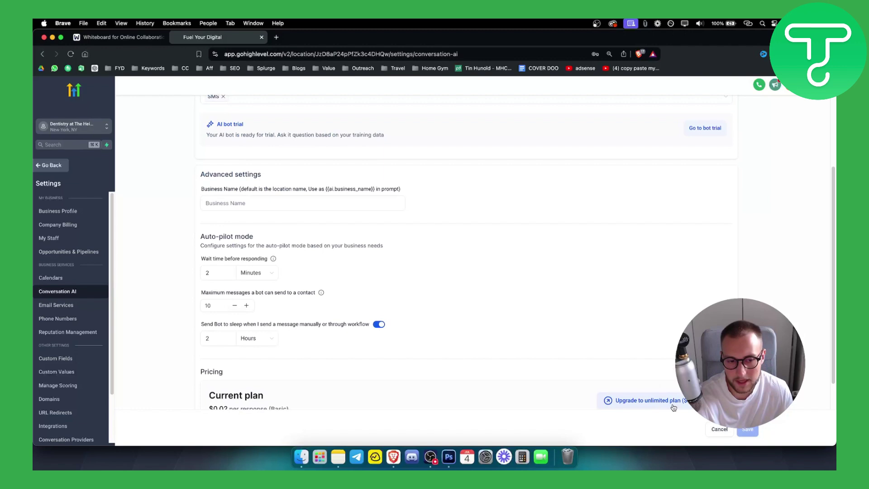
scroll(422, 329, up, 6)
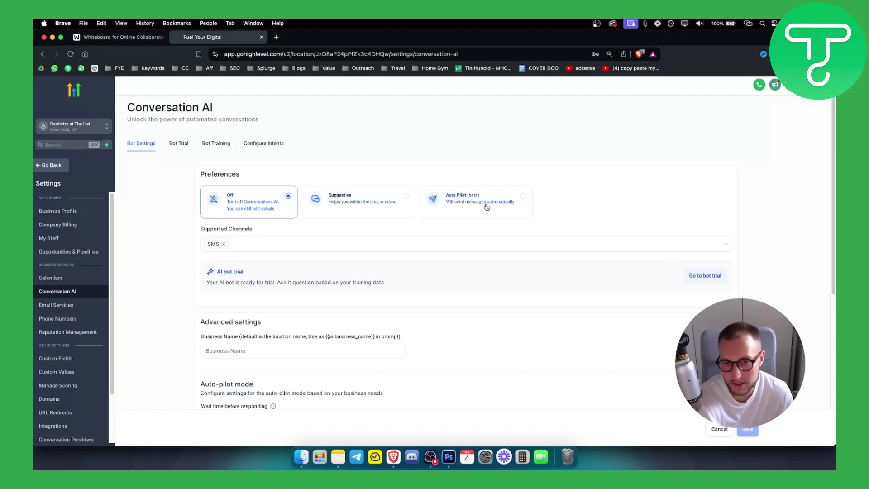
- Go to Bot Training's web crawler domain field and Exact URL matching option
click(211, 146)
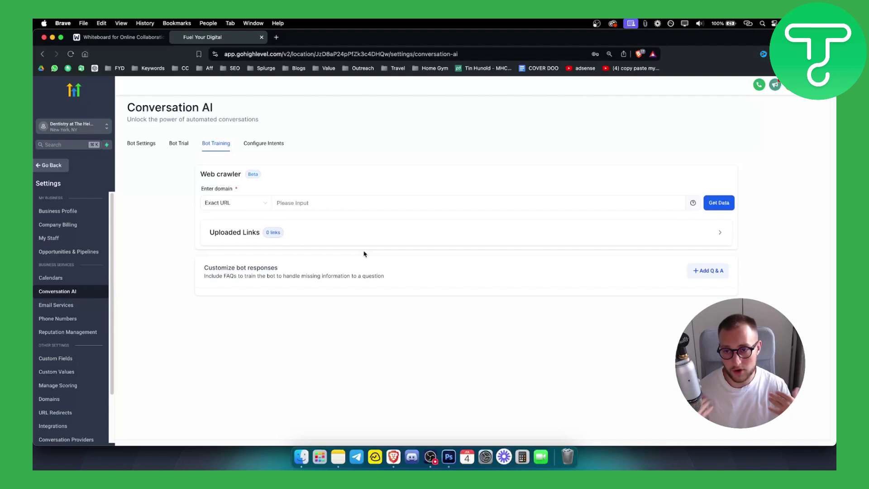
click(287, 202)
click(237, 206)
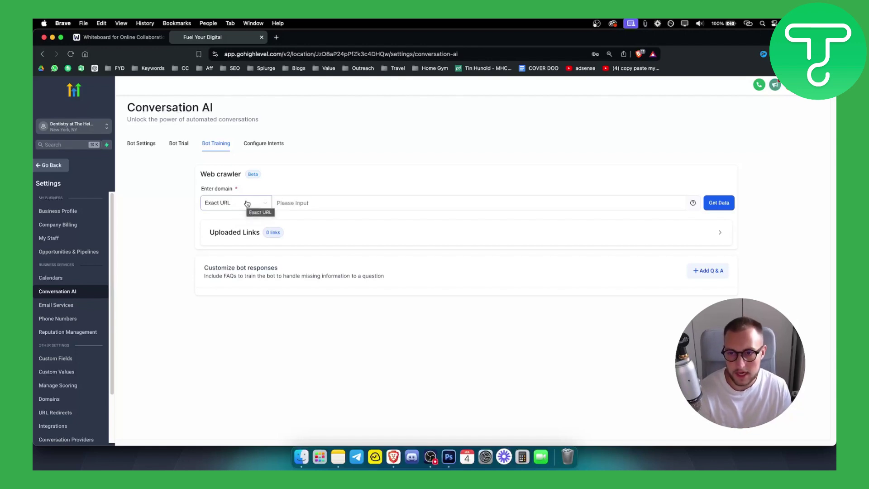
click(305, 202)
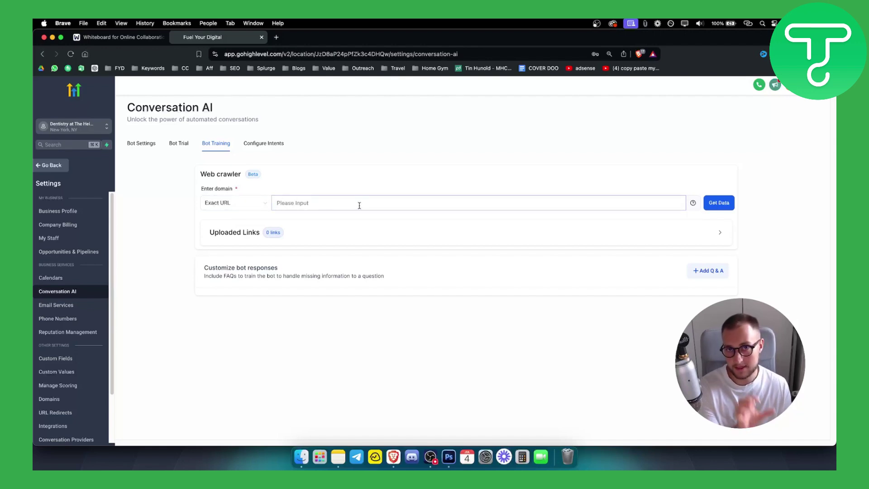
click(307, 230)
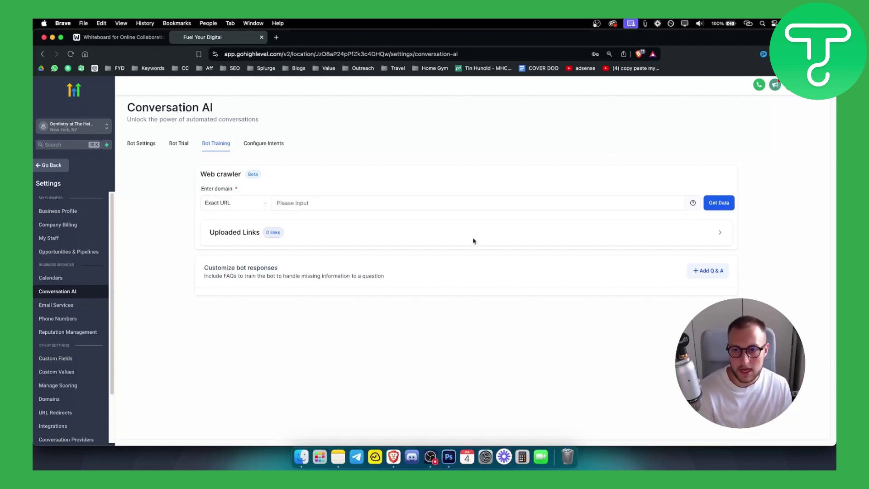
- Add a blank Q&A pair, then highlight 'Pick a calendar' under Configure Intents
click(707, 271)
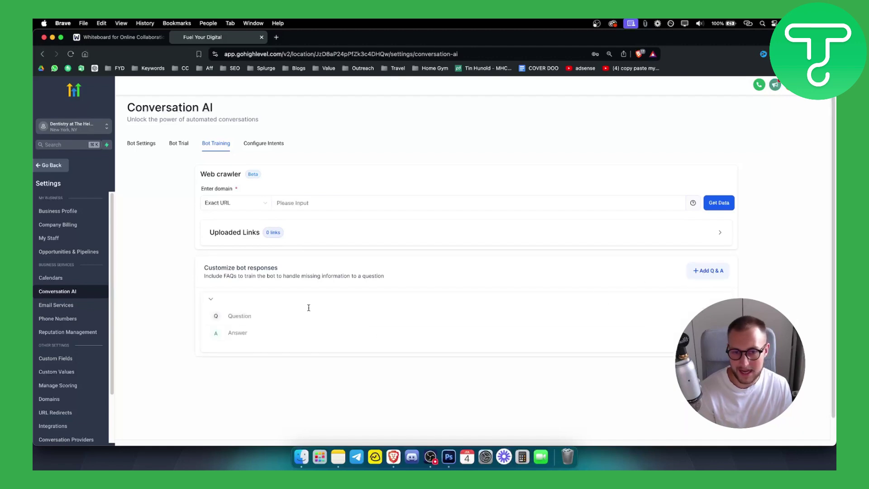
click(279, 332)
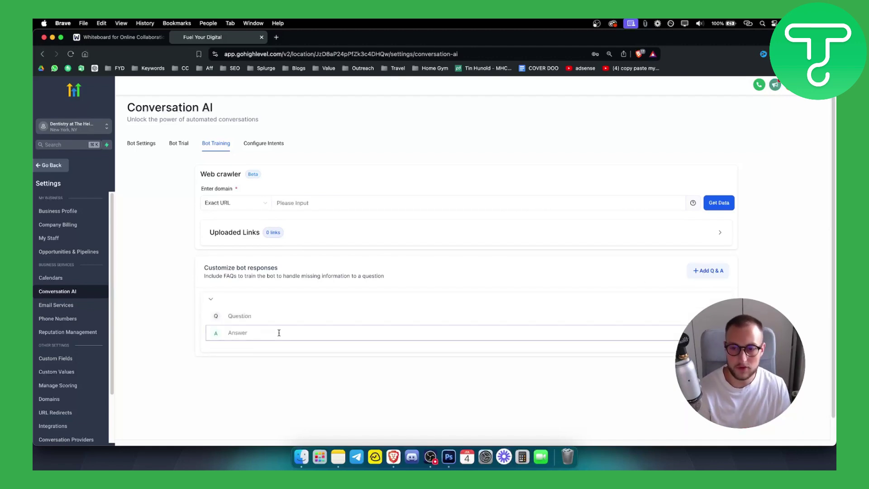
click(257, 316)
key(Tab)
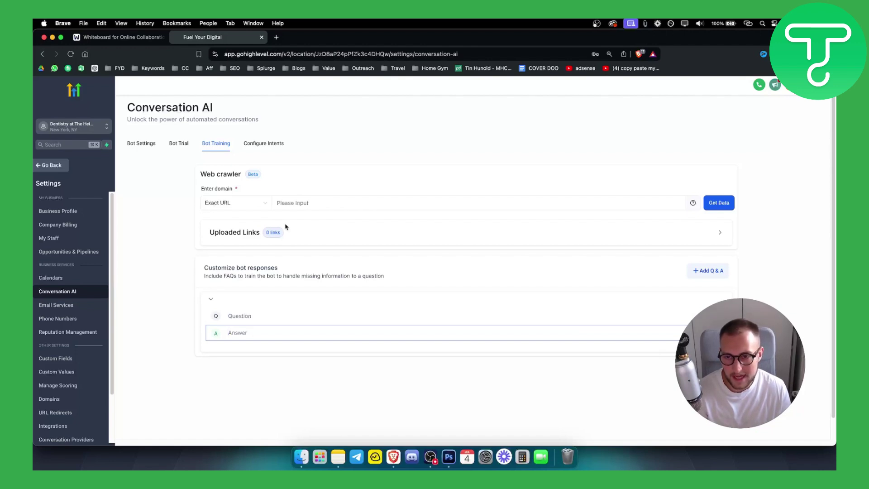
click(267, 144)
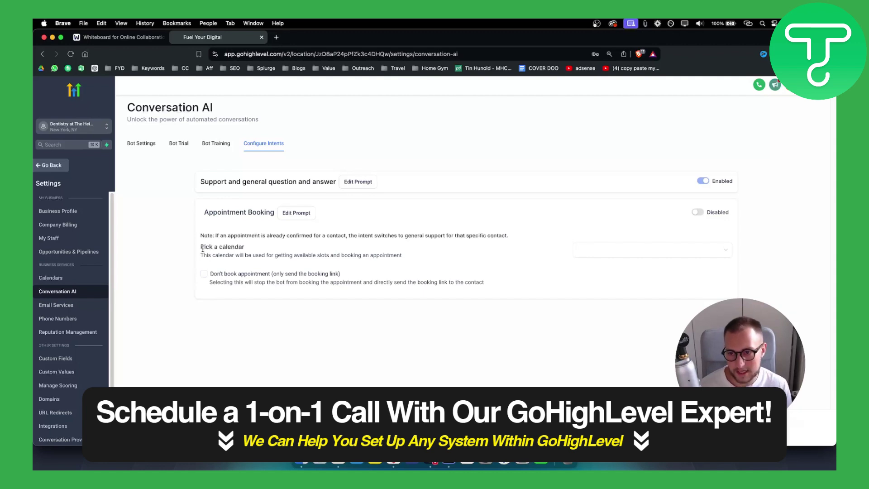
drag(201, 246, 249, 249)
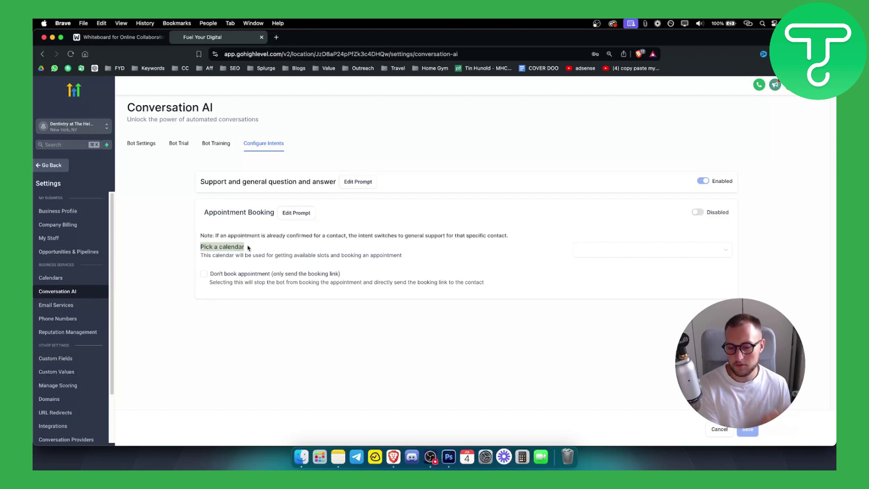
- On the whiteboard, write GHL in a box with an arrow pointing right
click(109, 38)
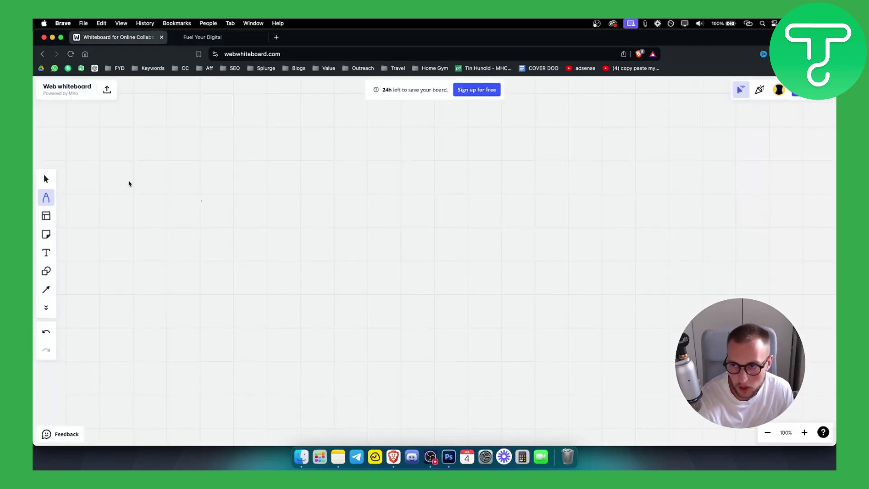
mouse_move(403, 130)
mouse_down()
mouse_move(409, 149)
mouse_move(447, 160)
mouse_up()
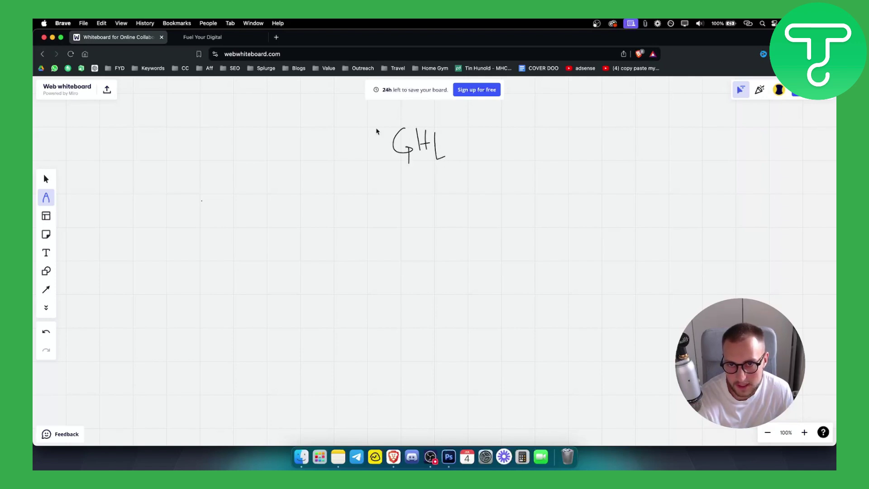
mouse_move(379, 122)
mouse_down()
mouse_move(381, 174)
mouse_move(460, 171)
mouse_move(379, 123)
mouse_up()
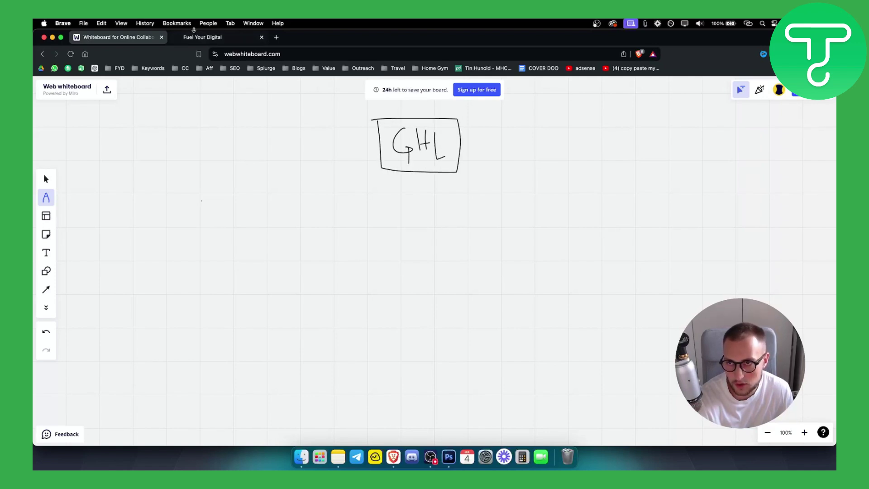
key(ctrl+Tab)
key(ctrl+Tab)
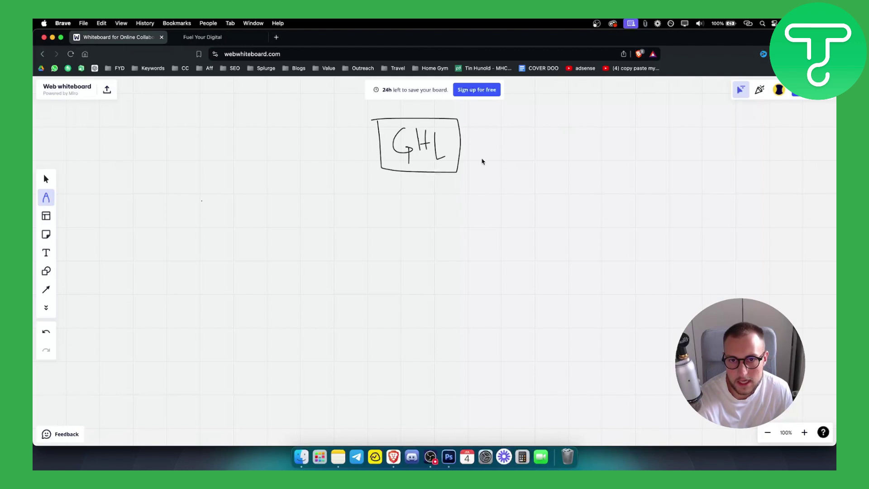
drag(496, 144, 505, 142)
mouse_move(504, 138)
mouse_down()
mouse_move(508, 155)
mouse_move(578, 142)
mouse_move(610, 161)
mouse_move(605, 143)
mouse_up()
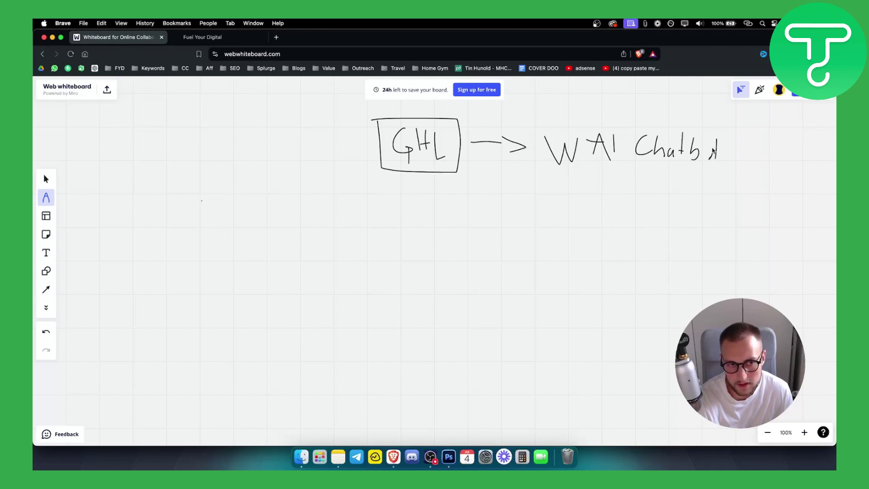
- Underline 'AI Chatbots', circle the GHL box, and draw a line down-left
mouse_move(716, 151)
mouse_down()
mouse_move(741, 155)
mouse_move(734, 166)
mouse_up()
drag(622, 171, 764, 162)
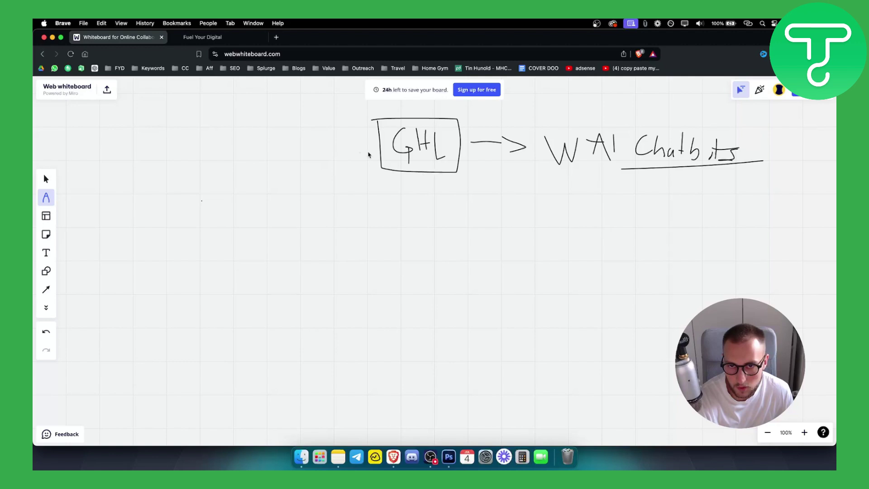
drag(426, 116, 367, 143)
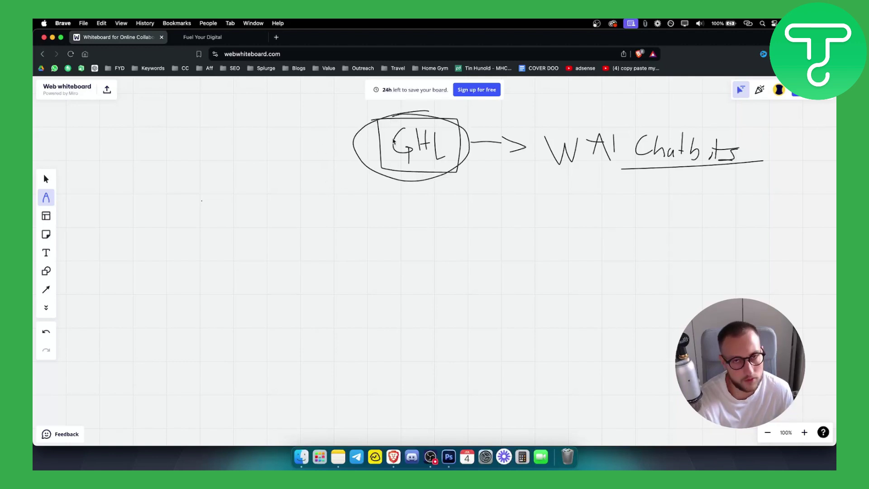
drag(353, 165, 278, 215)
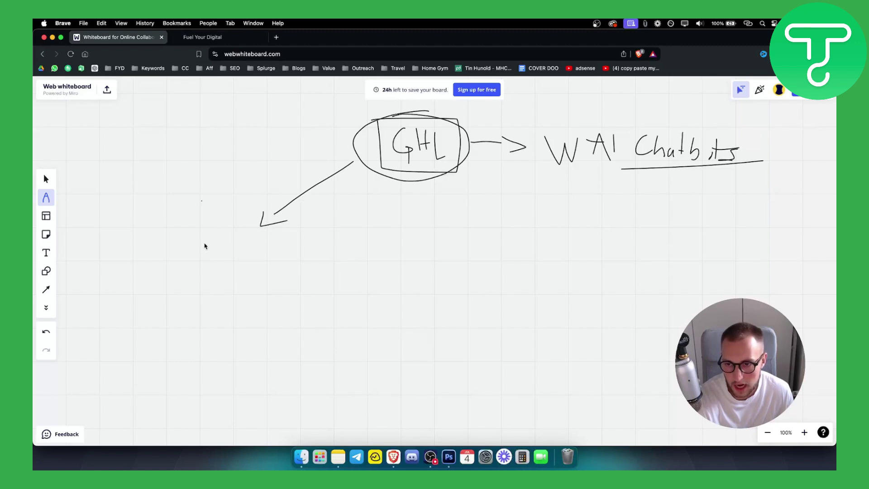
- Write 'Dentist' at the end of the arrow and box it
drag(205, 236, 209, 257)
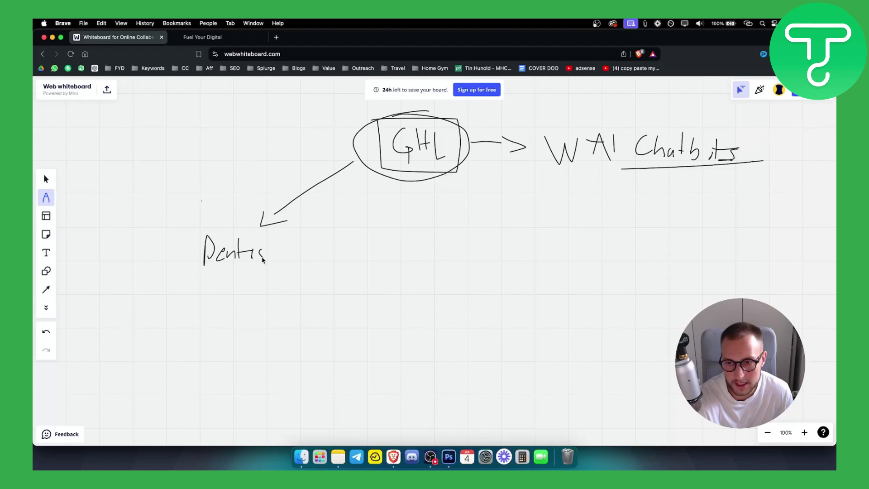
drag(266, 239, 274, 256)
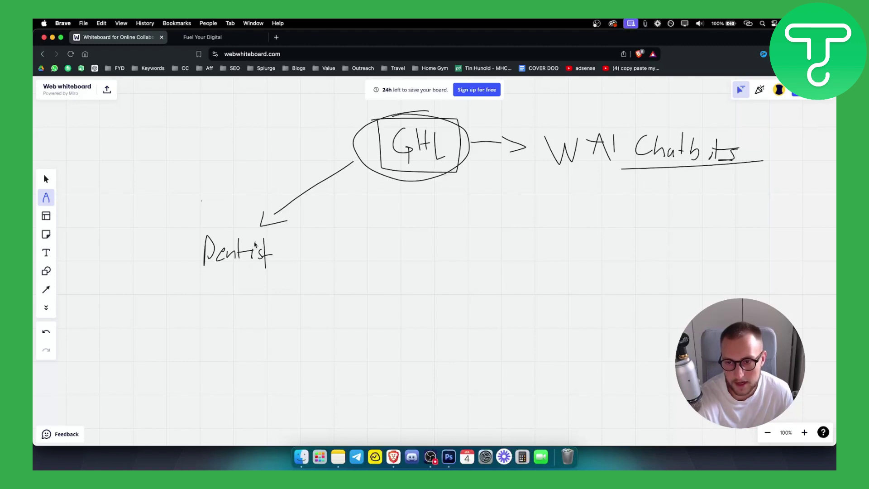
mouse_move(193, 239)
mouse_down()
mouse_move(190, 279)
mouse_move(288, 275)
mouse_move(282, 237)
mouse_move(192, 239)
mouse_up()
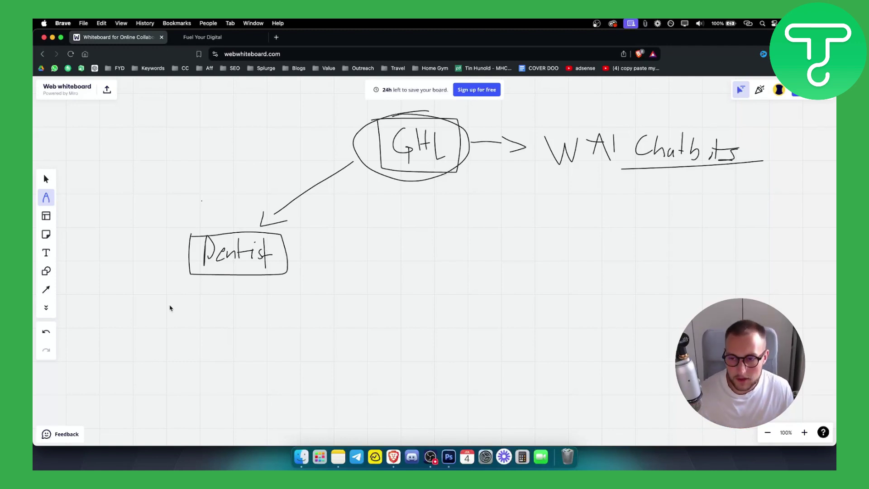
- Branch Dentist to a boxed LGS label with a $ sign above
mouse_move(182, 292)
mouse_down()
mouse_move(142, 327)
mouse_move(135, 348)
mouse_move(112, 326)
mouse_up()
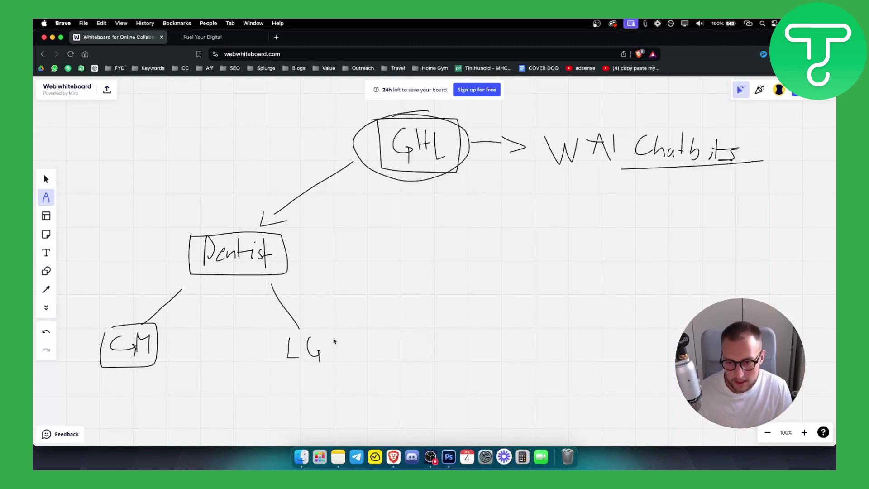
drag(332, 339, 326, 364)
mouse_move(278, 333)
mouse_down()
mouse_move(340, 376)
mouse_move(319, 332)
mouse_move(273, 334)
mouse_up()
drag(326, 293, 310, 309)
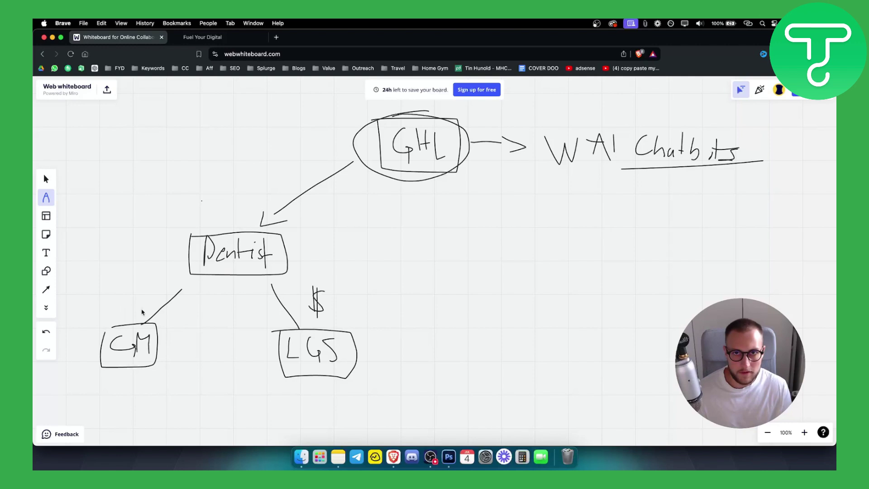
click(276, 37)
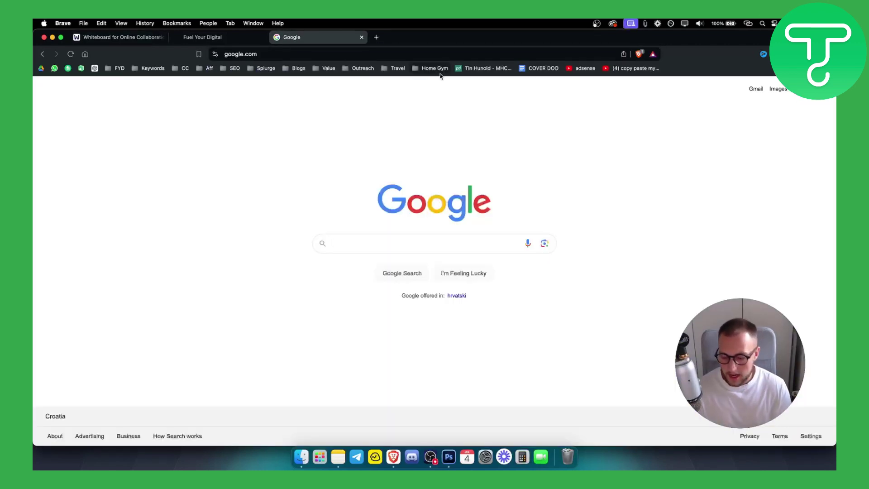
text(dentist)
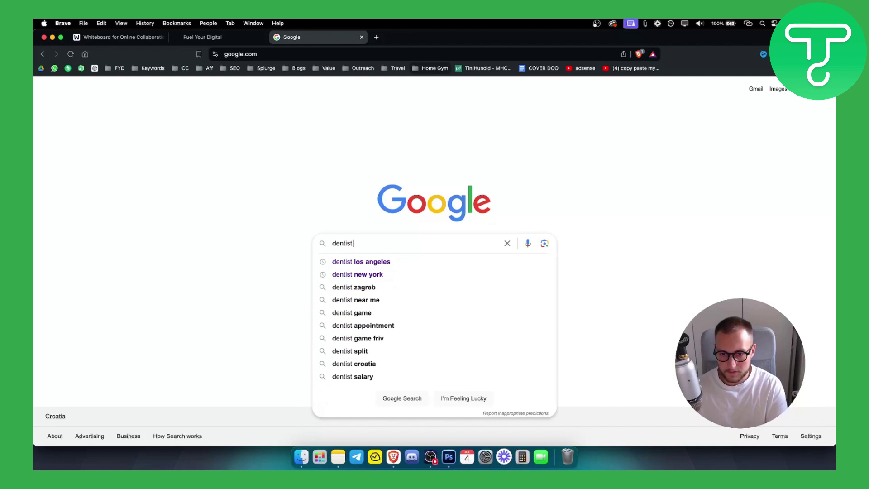
mouse_move(382, 263)
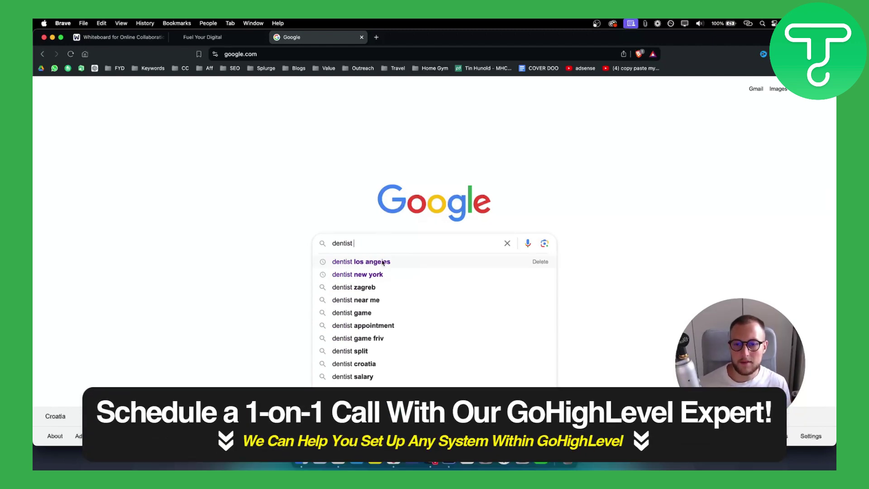
click(383, 262)
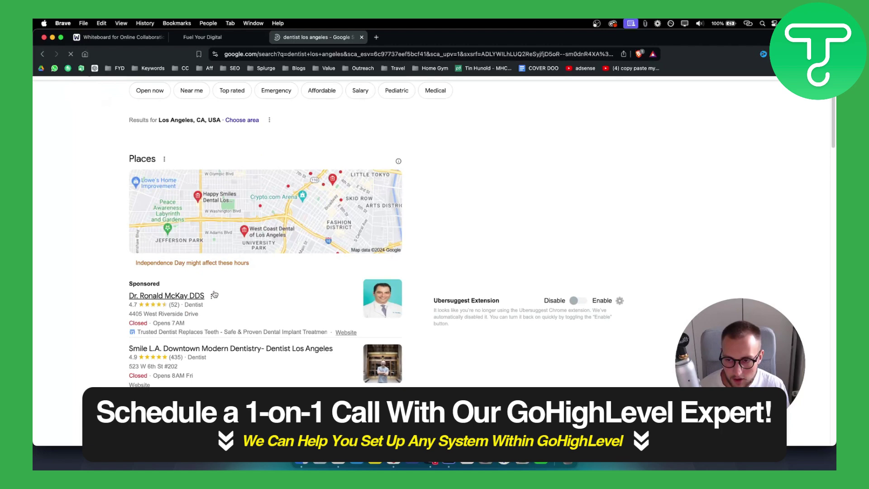
scroll(272, 272, down, 3)
scroll(205, 305, down, 3)
scroll(188, 364, down, 2)
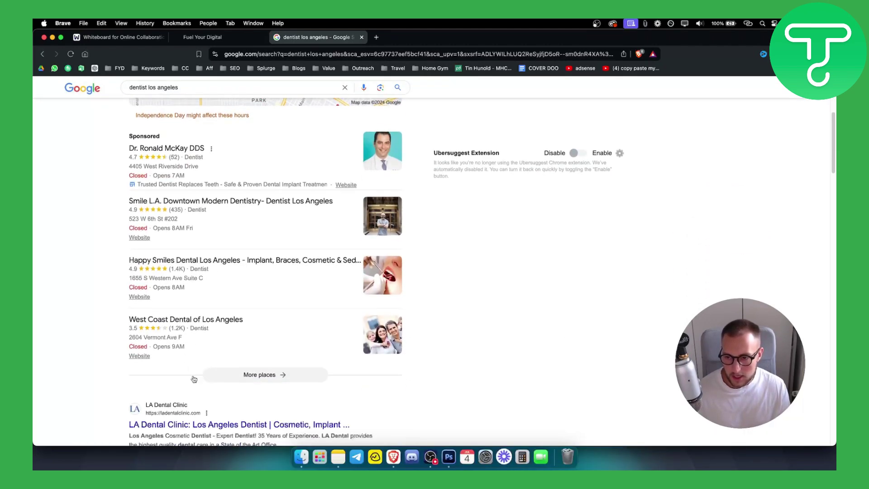
click(264, 376)
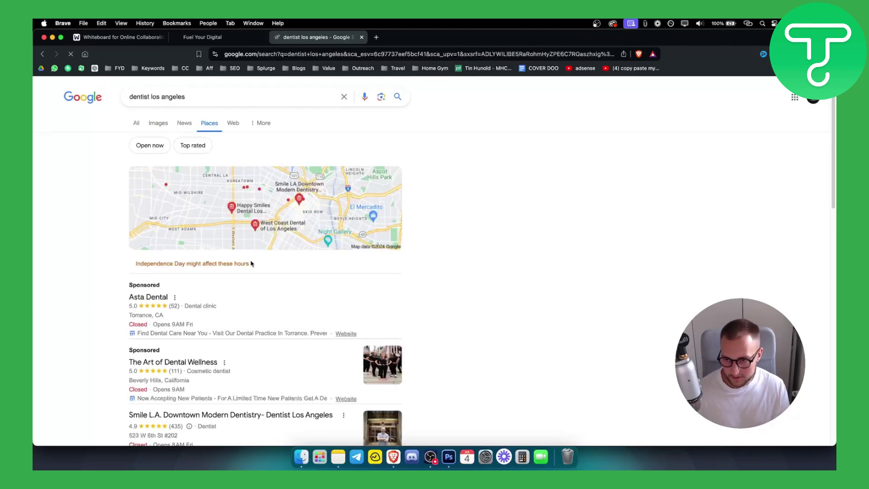
scroll(339, 272, down, 2)
click(240, 264)
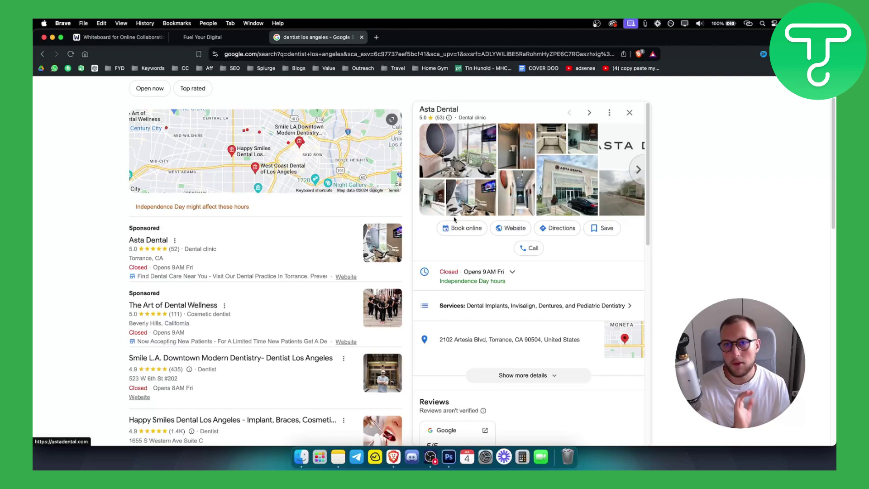
- Back on the whiteboard, add a checkmark beside the $ over LGS
click(202, 37)
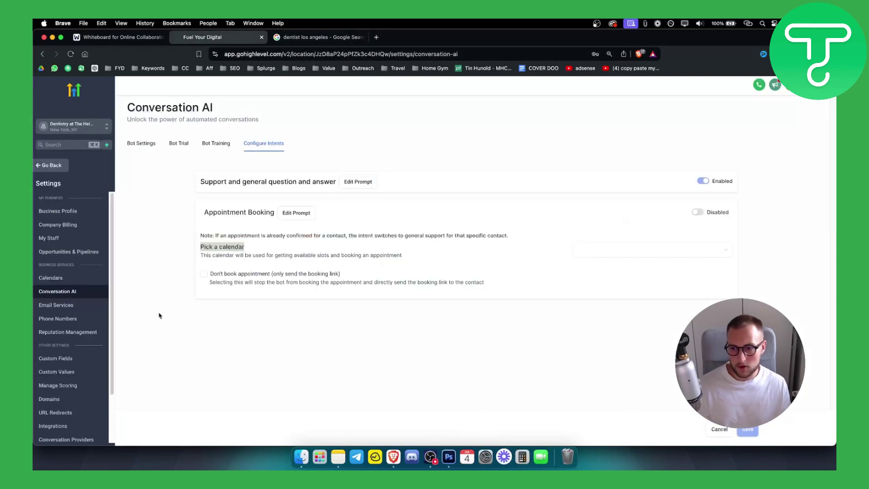
click(123, 37)
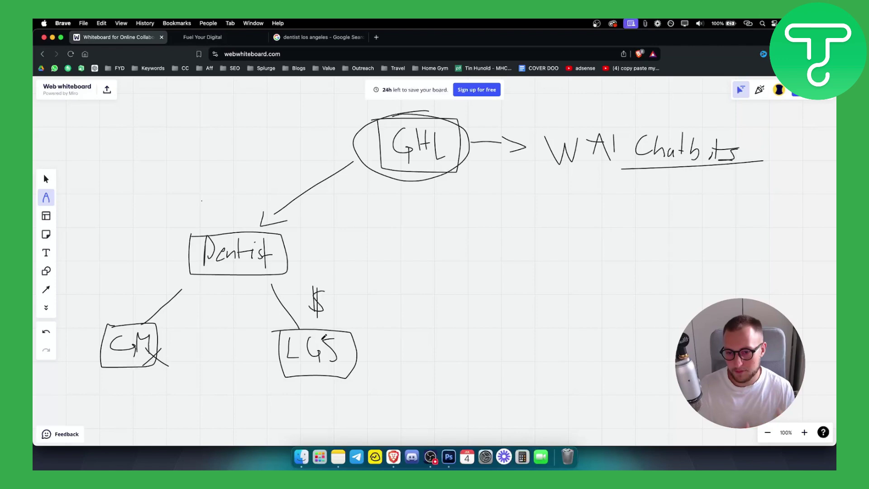
drag(343, 315, 351, 325)
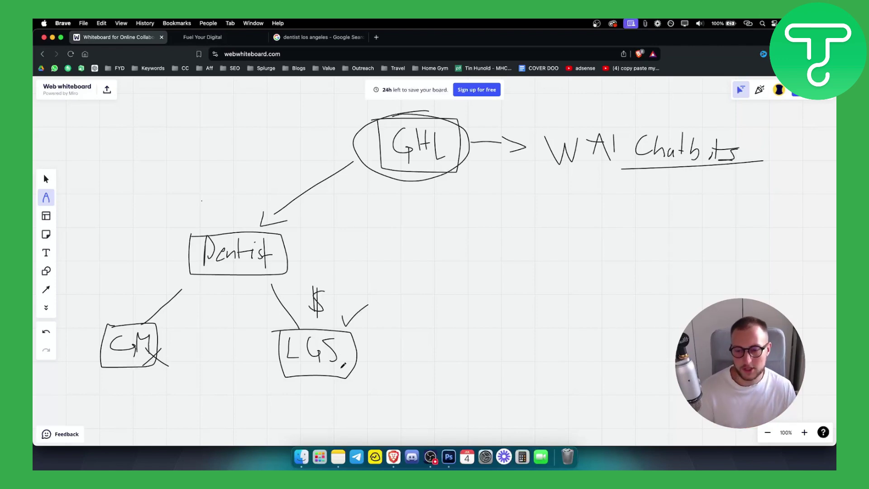
- Replace the Google query with 'd7 lead finder', search, and show All results
click(319, 37)
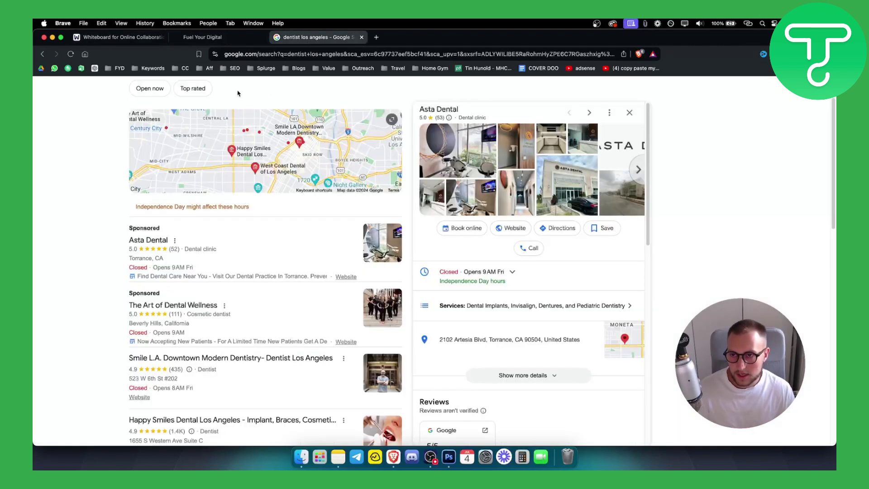
scroll(237, 91, up, 3)
scroll(99, 184, up, 3)
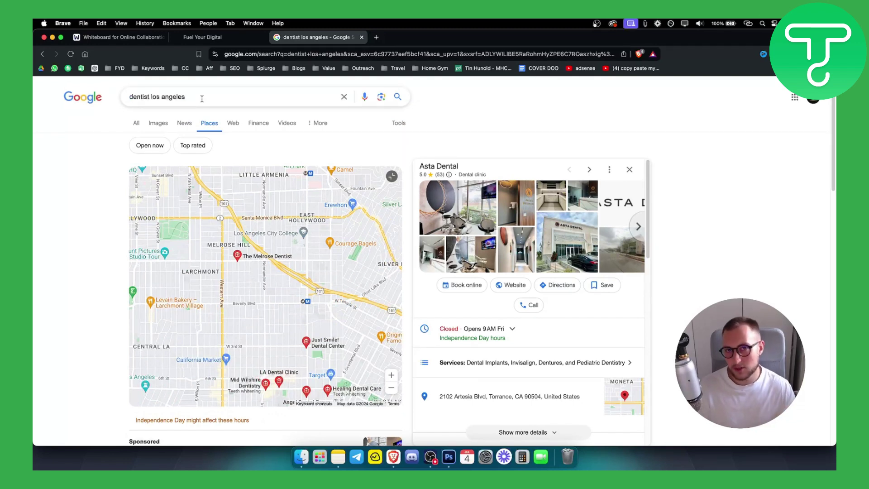
double_click(202, 97)
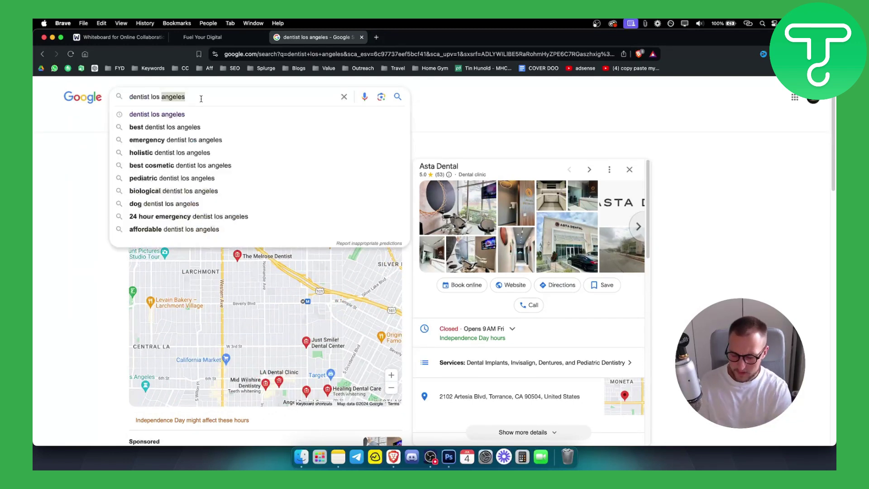
text(lead gen)
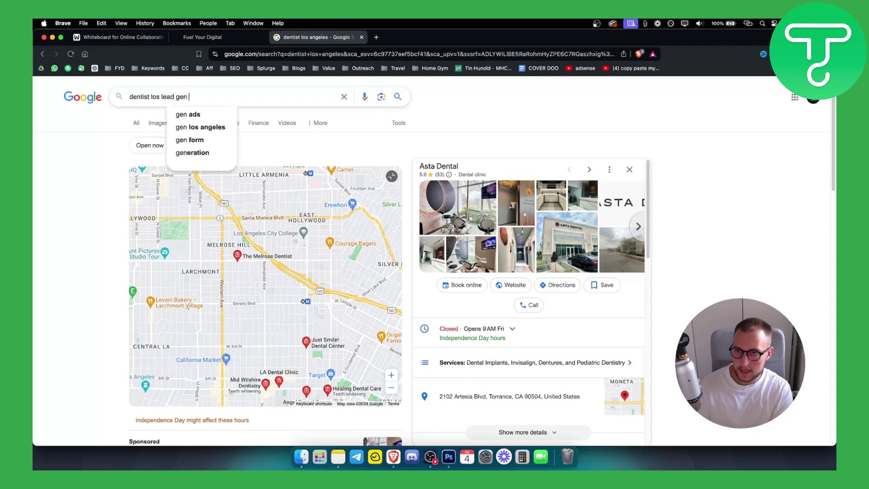
key(BackSpace)
key(BackSpace)
key(BackSpace)
text(7 fl)
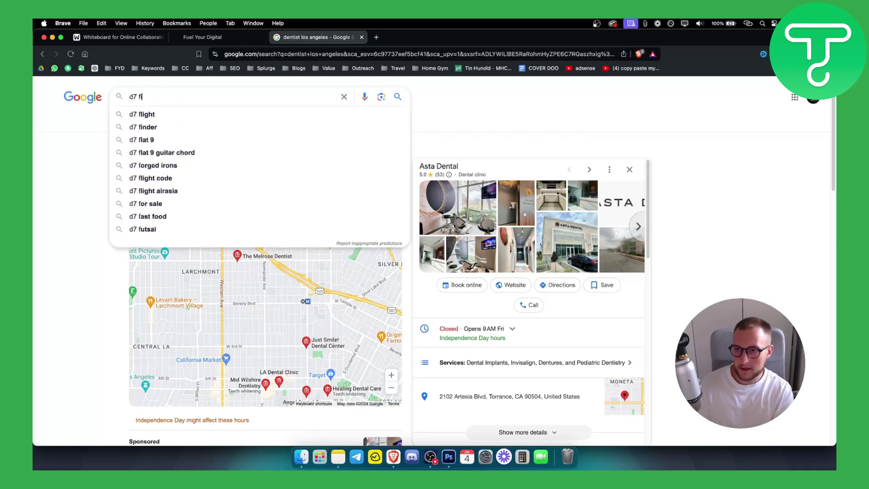
text(i)
key(BackSpace)
key(BackSpace)
key(BackSpace)
text(lead)
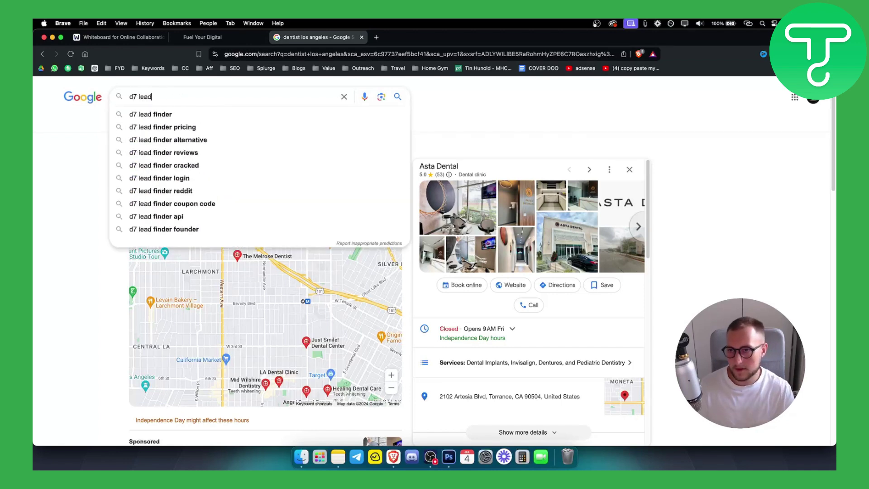
click(218, 114)
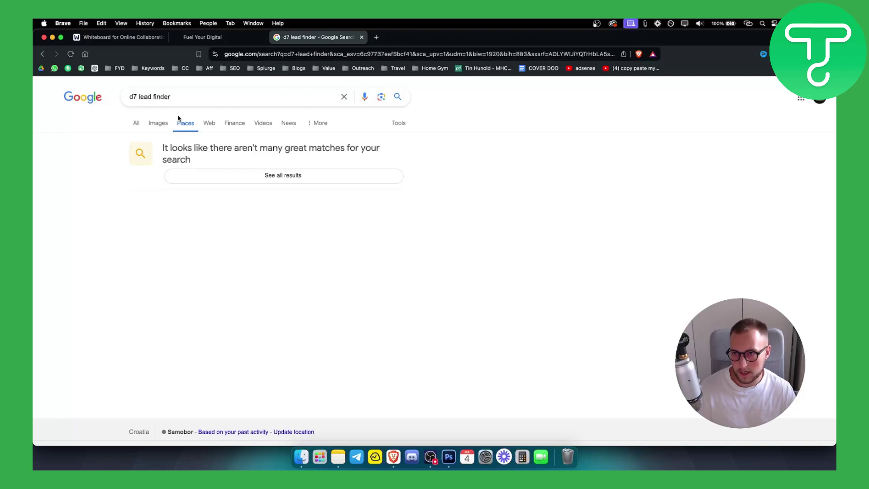
click(182, 102)
key(BackSpace)
key(Return)
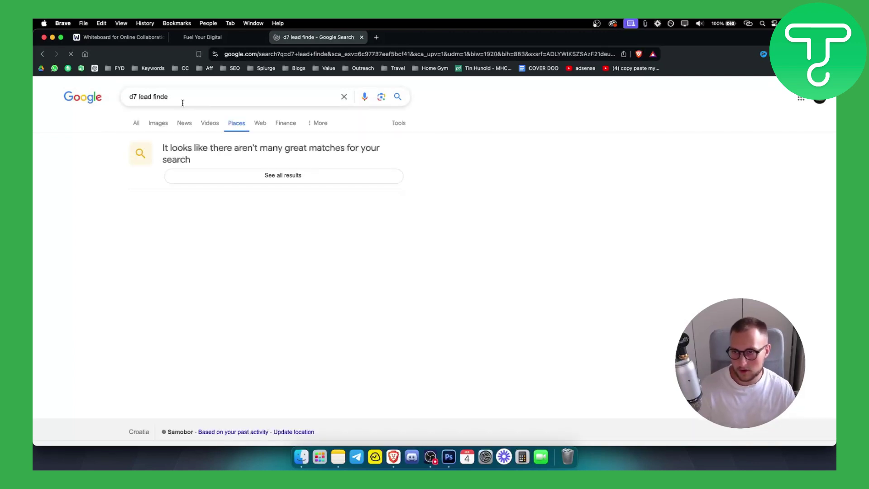
click(137, 123)
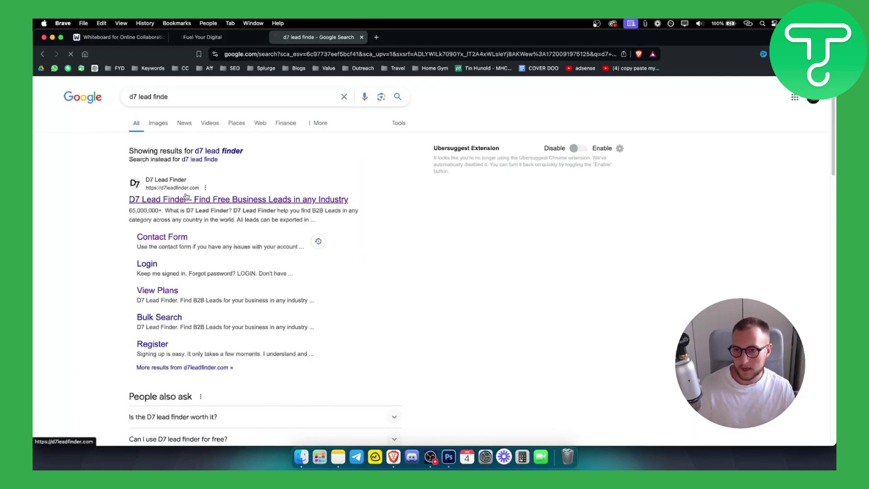
- Open D7 Lead Finder's plans; highlight Starter's €39.99 price and ~3,500 daily leads
click(187, 199)
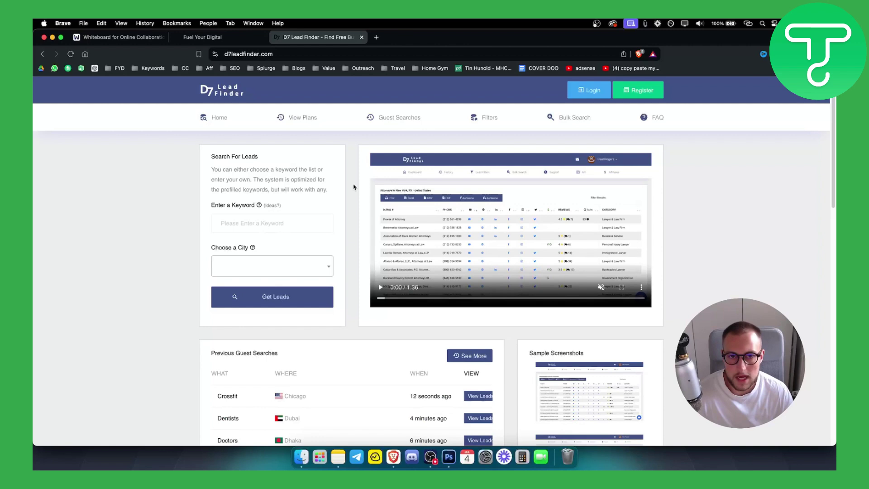
click(302, 120)
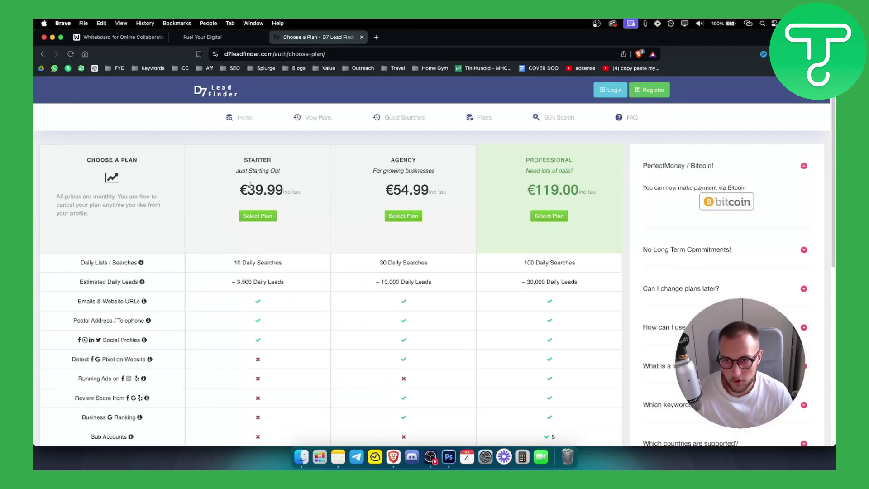
drag(239, 191, 299, 192)
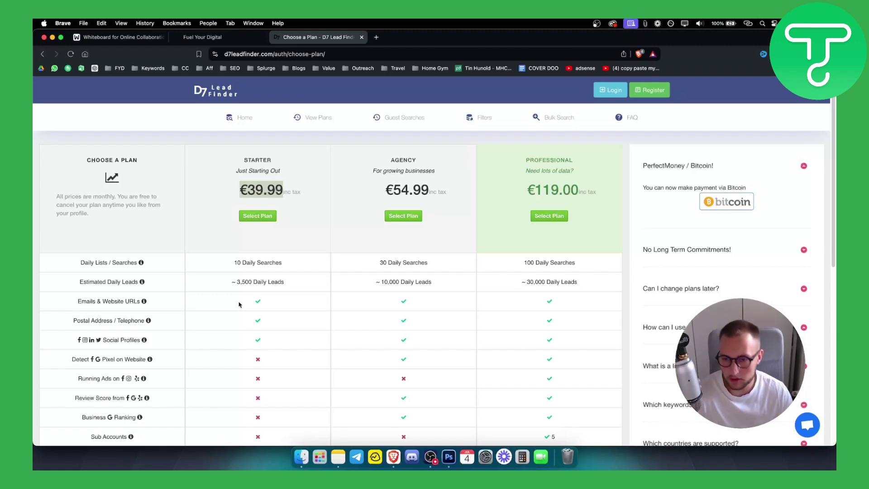
drag(233, 281, 286, 283)
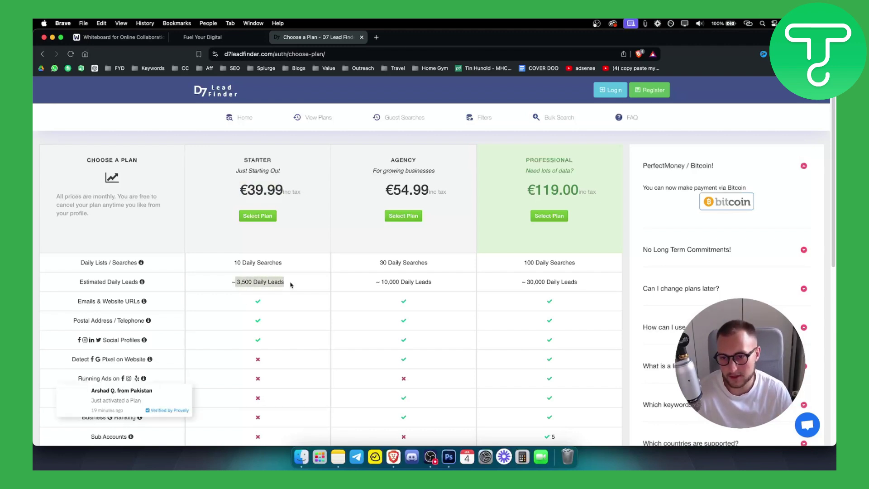
triple_click(271, 281)
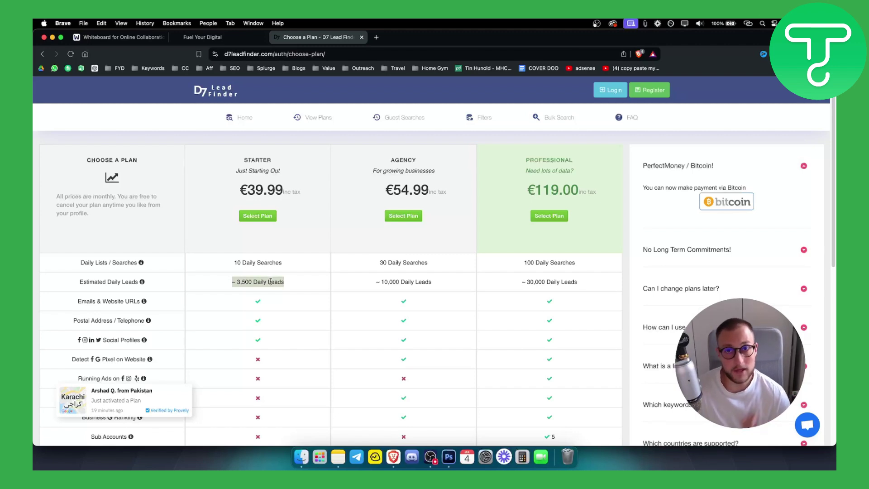
- Write 3,5k under the LGS box on the whiteboard and circle it
click(119, 37)
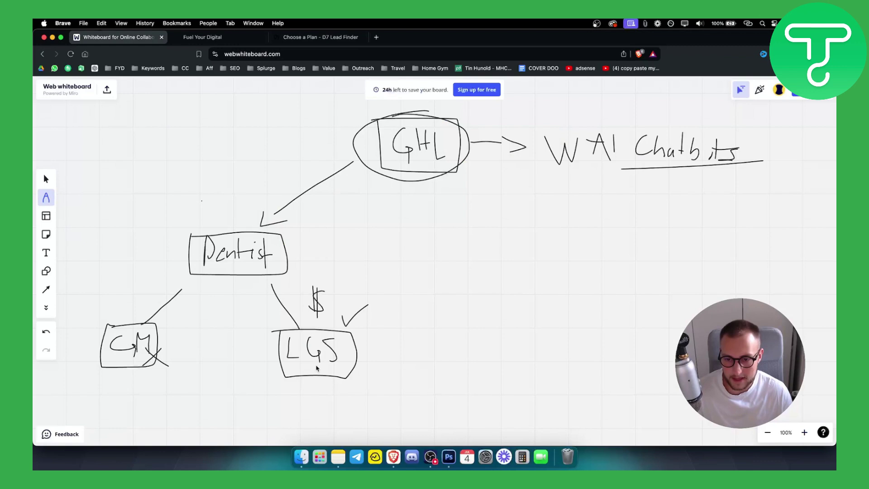
drag(295, 394, 300, 402)
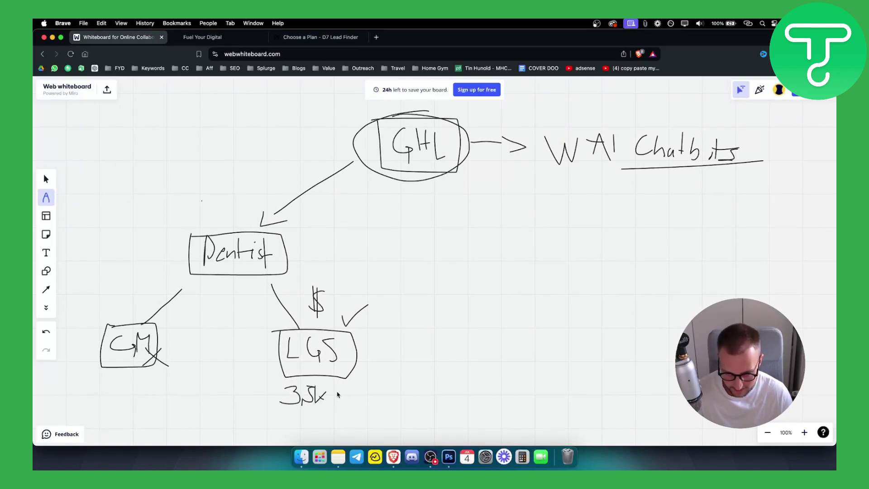
mouse_move(312, 377)
mouse_down()
mouse_move(294, 415)
mouse_move(338, 384)
mouse_move(557, 311)
mouse_move(566, 320)
mouse_up()
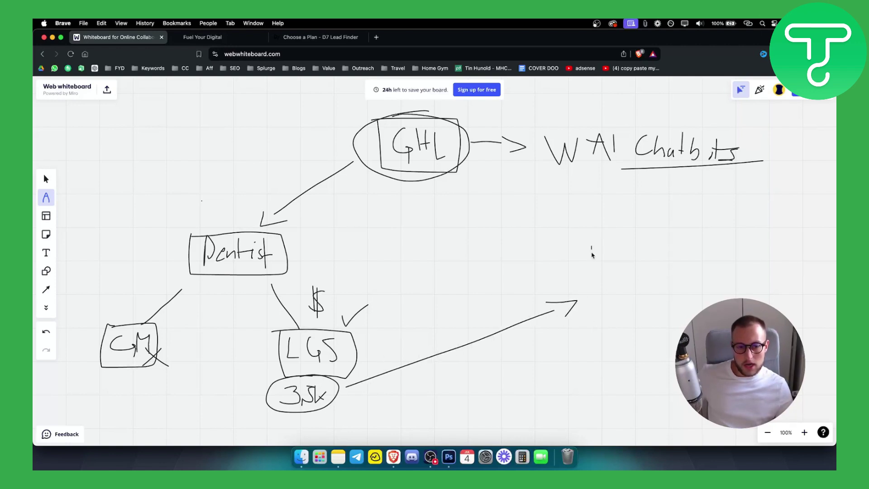
- Draw a new box with a header line to the right, labelled 'CE'
mouse_move(593, 250)
mouse_down()
mouse_move(732, 299)
mouse_move(656, 252)
mouse_move(594, 250)
mouse_up()
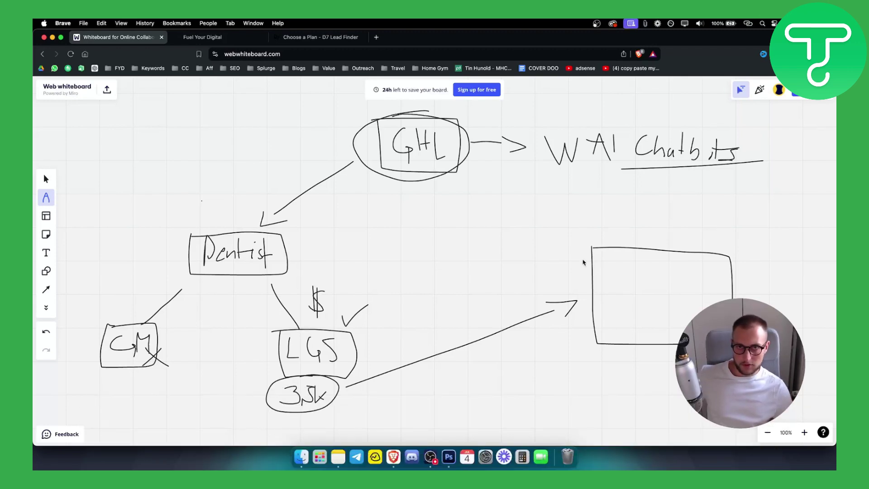
drag(596, 261, 729, 263)
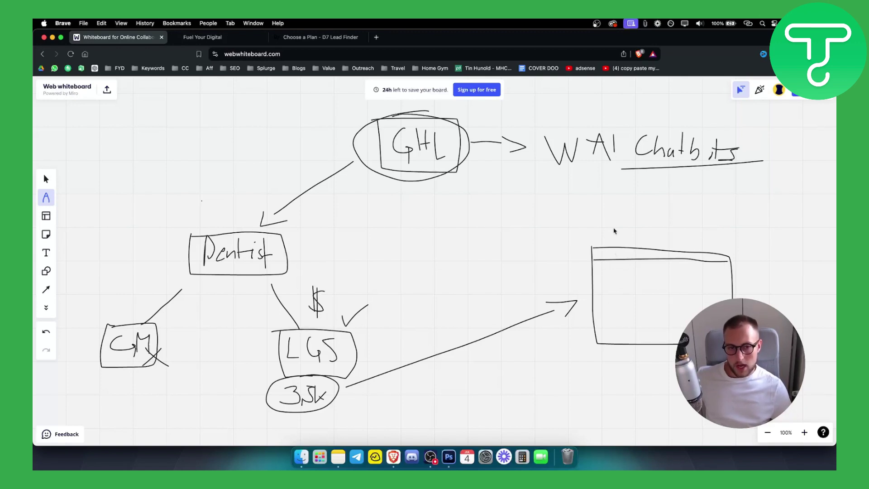
mouse_move(610, 217)
mouse_down()
mouse_move(620, 237)
mouse_move(654, 244)
mouse_up()
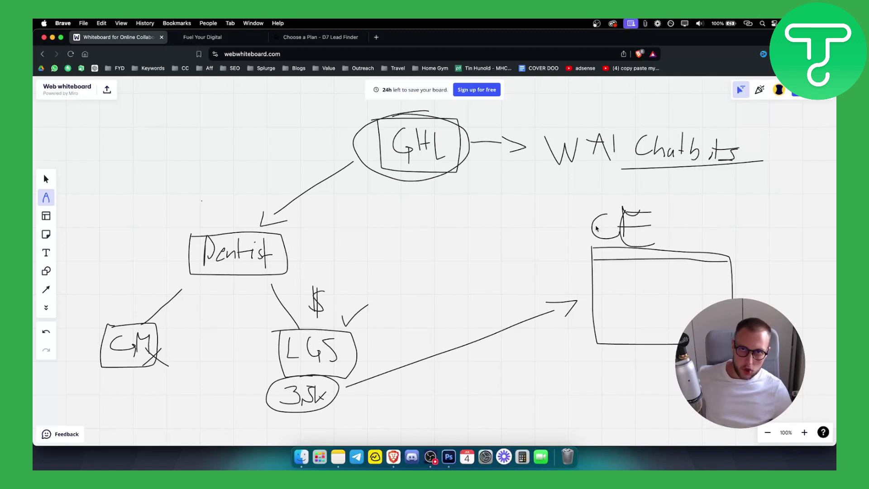
drag(597, 224, 594, 241)
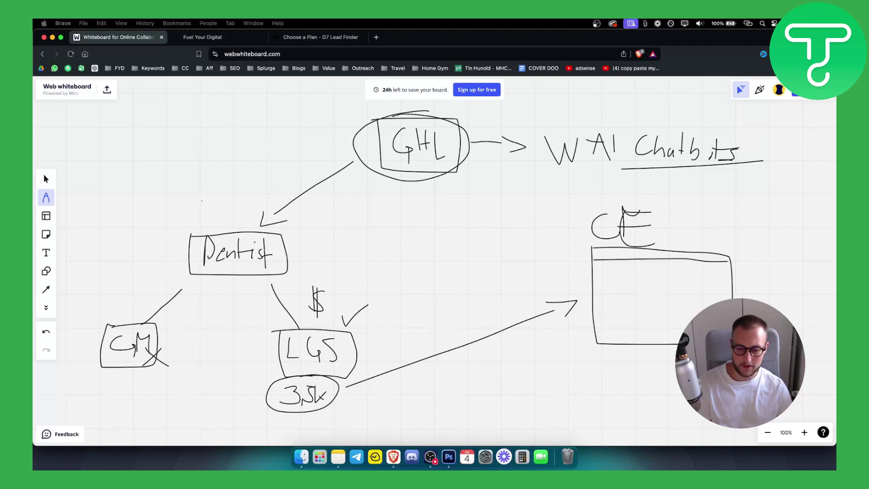
- Bring up the FYD - Outreach Protocol doc and highlight the email and its 'Hey' greeting
key(super+shift+t)
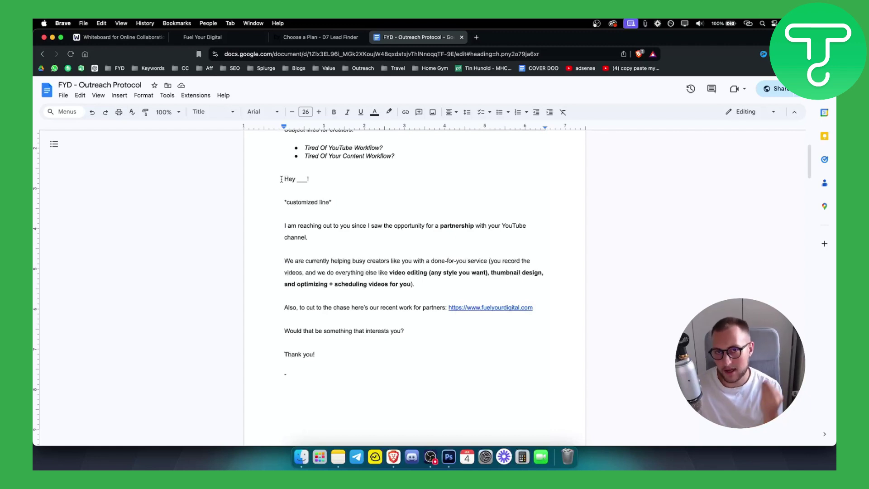
scroll(286, 174, up, 1)
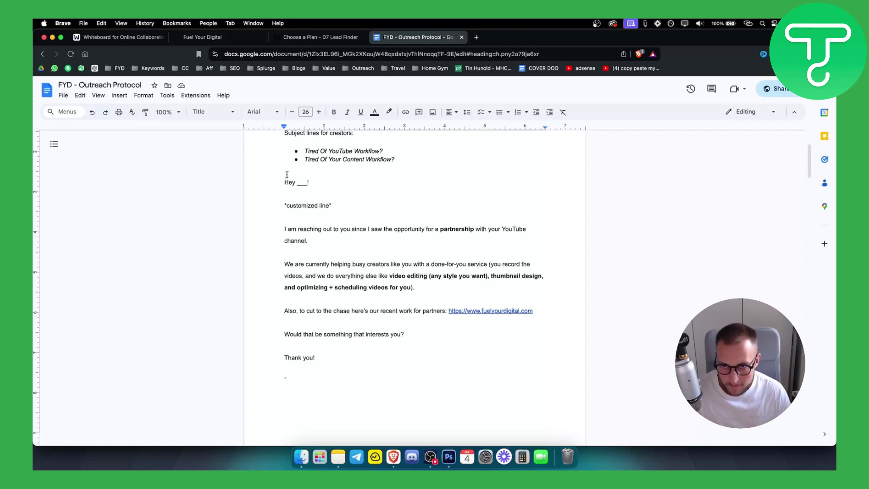
drag(280, 189, 381, 364)
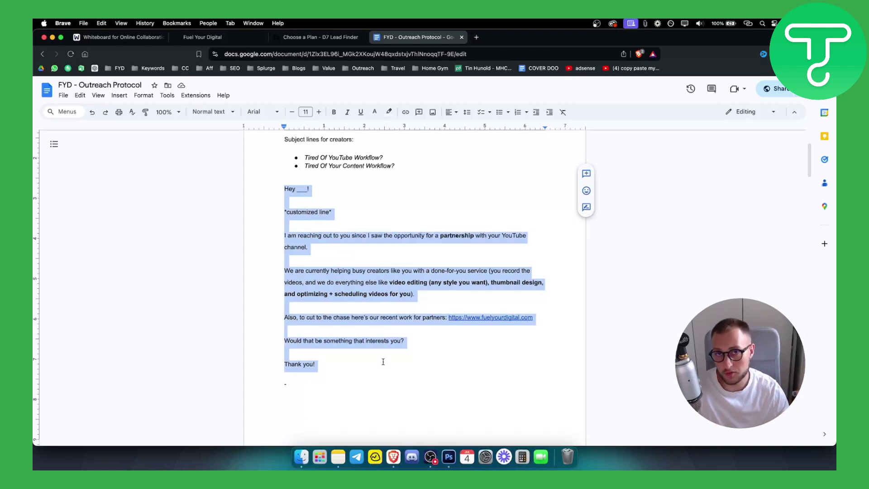
click(317, 268)
drag(283, 190, 333, 190)
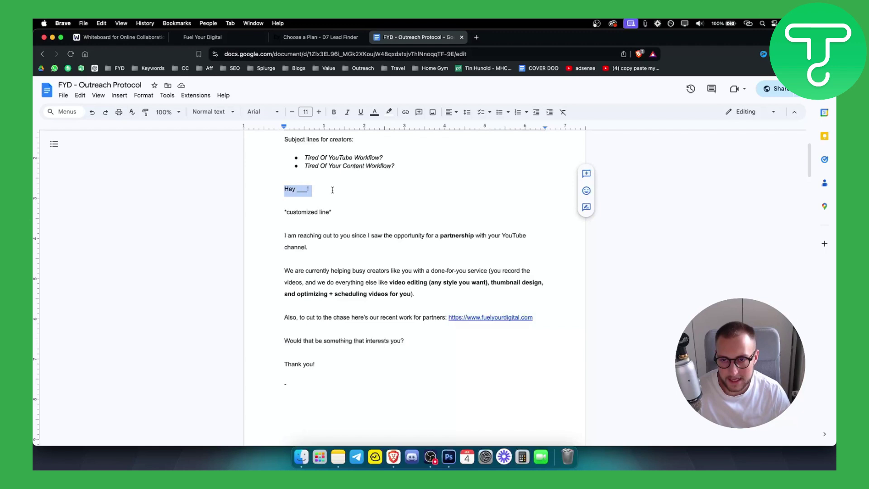
click(317, 192)
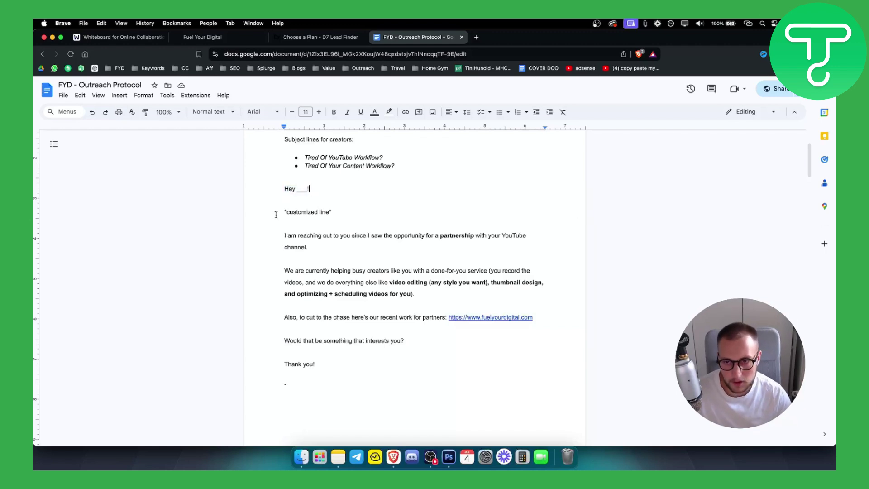
- Highlight the *customized line* placeholder below the greeting
drag(277, 213, 347, 214)
click(342, 212)
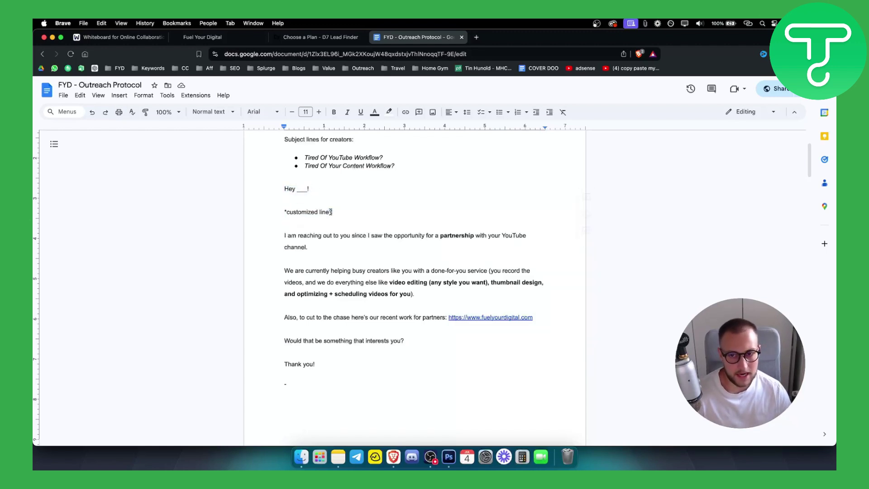
triple_click(331, 212)
click(335, 212)
triple_click(330, 212)
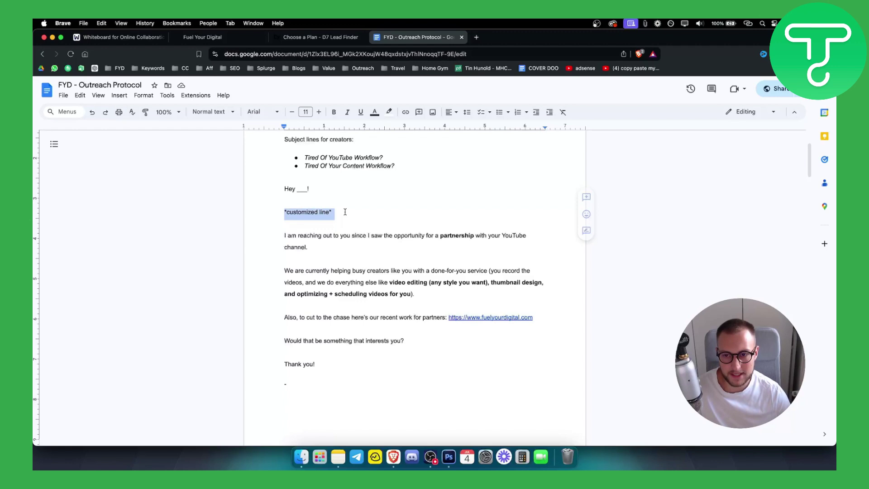
click(335, 213)
drag(280, 212, 333, 212)
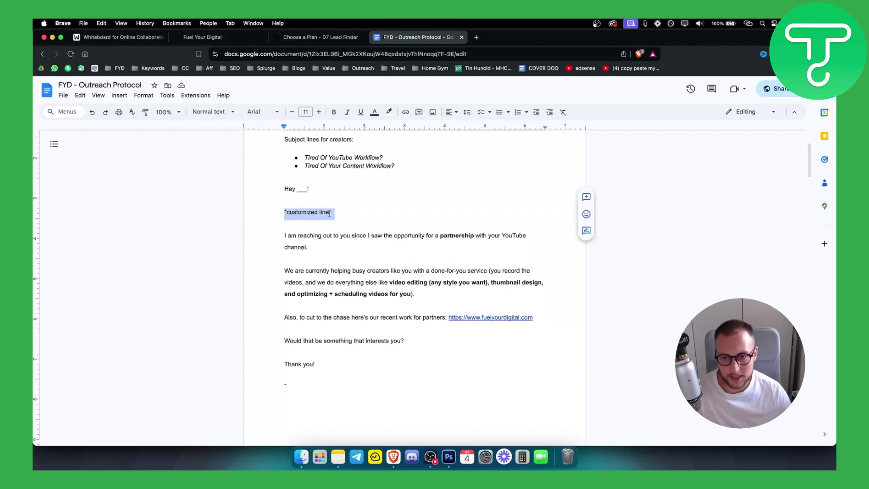
click(331, 212)
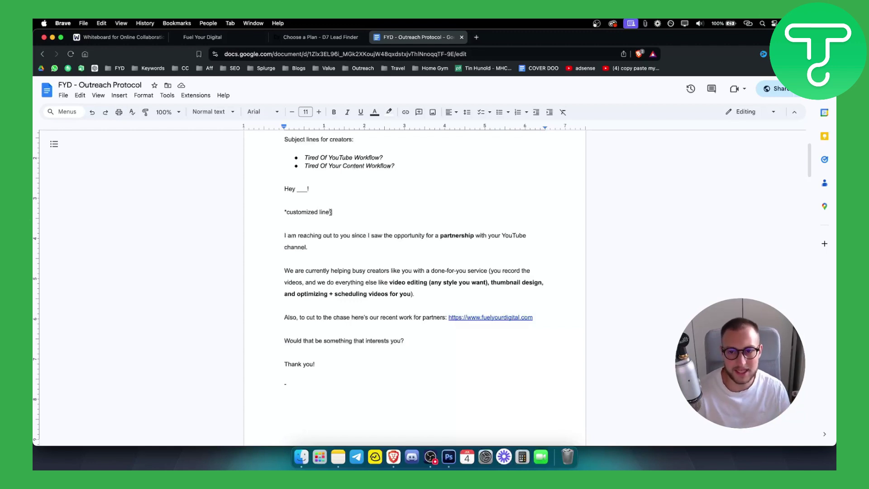
double_click(324, 213)
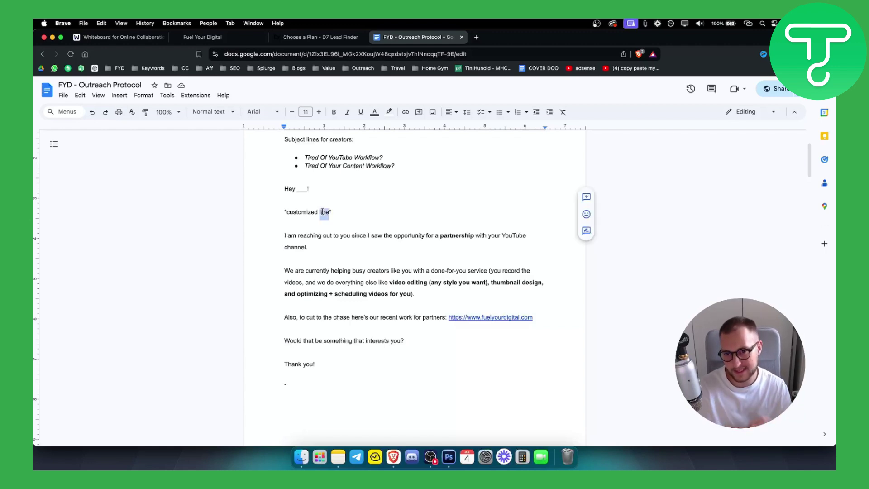
- Highlight the 'I am reaching out' paragraph of the template
click(325, 212)
click(285, 235)
triple_click(332, 241)
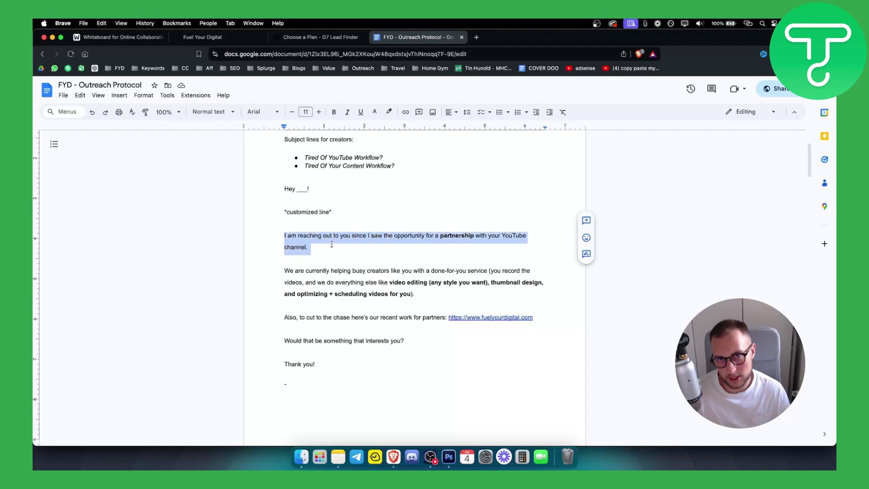
click(273, 239)
drag(284, 236, 350, 245)
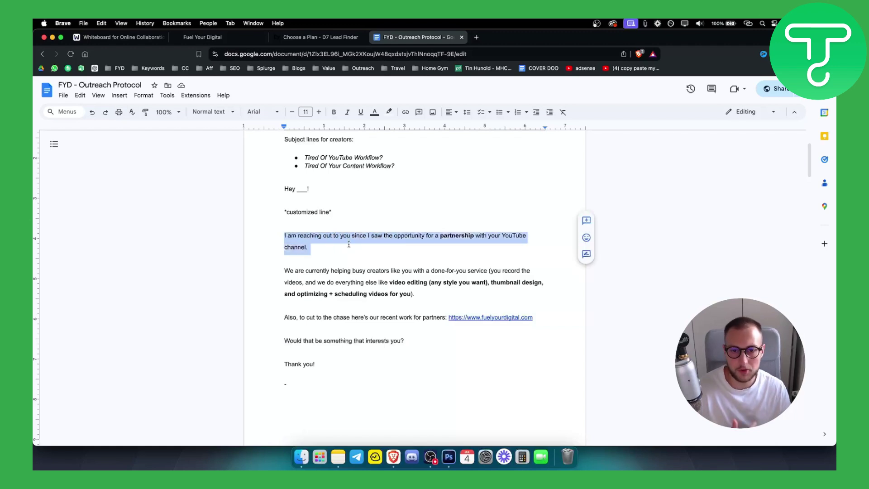
click(337, 248)
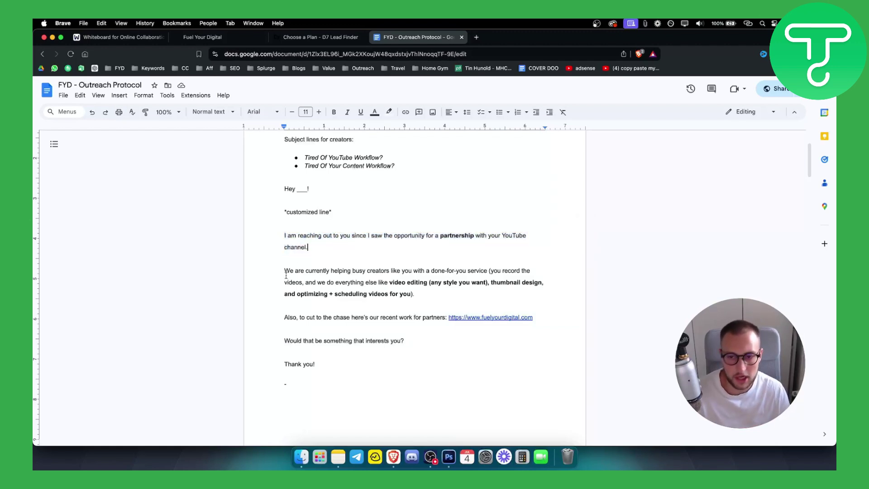
- Highlight the done-for-you service sentence, the recent-work line, then the whole email
drag(284, 271, 489, 269)
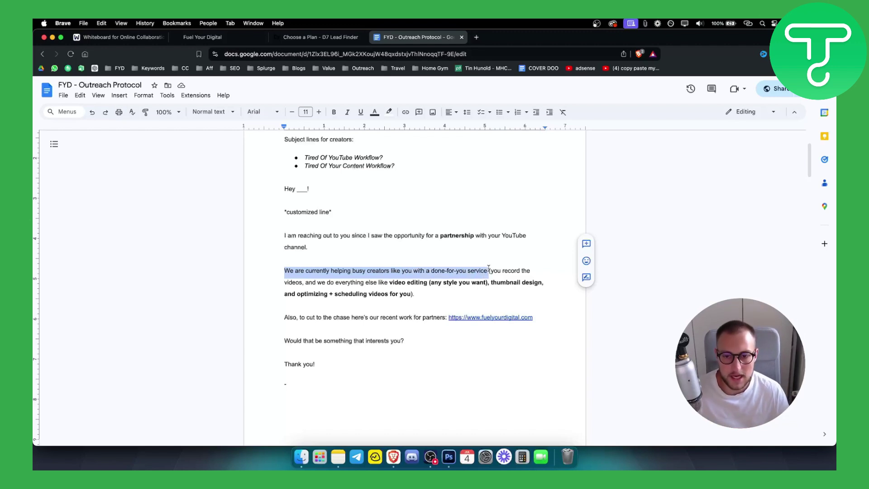
click(489, 270)
drag(284, 317, 447, 317)
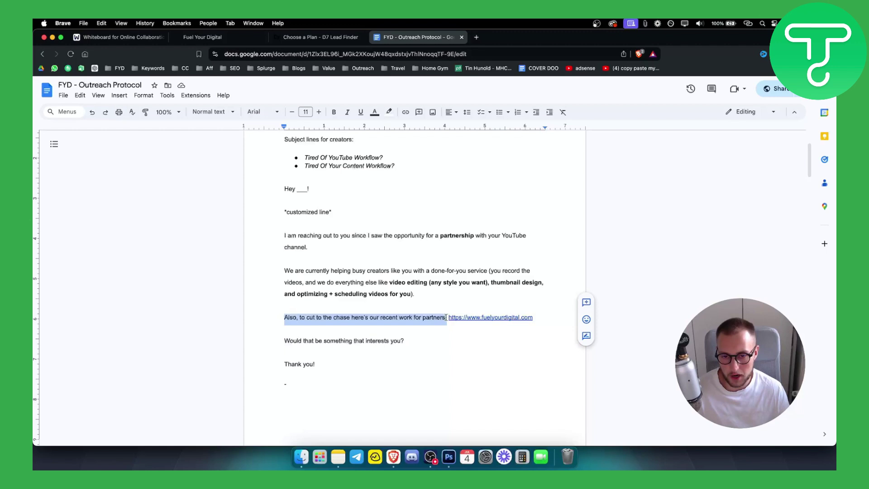
click(447, 318)
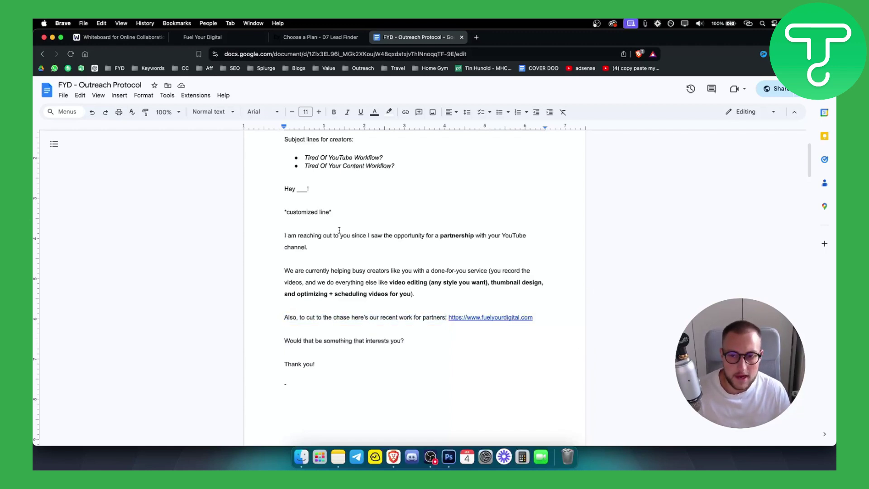
drag(284, 189, 382, 363)
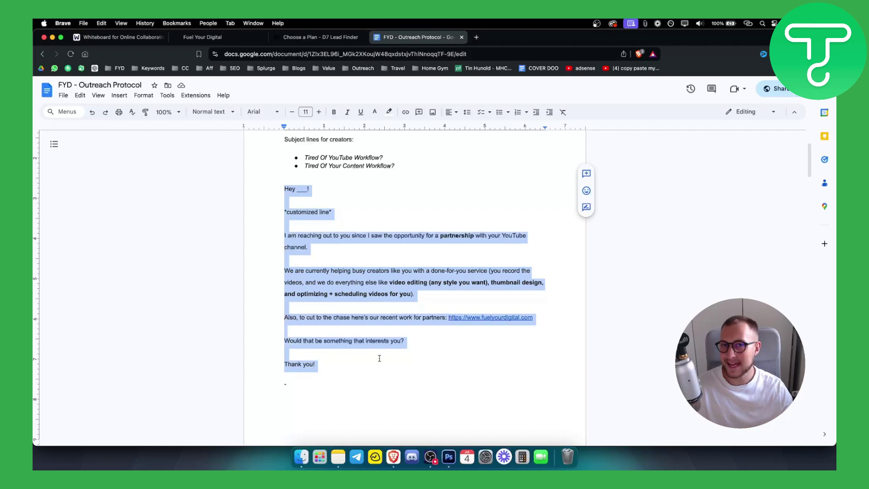
click(301, 189)
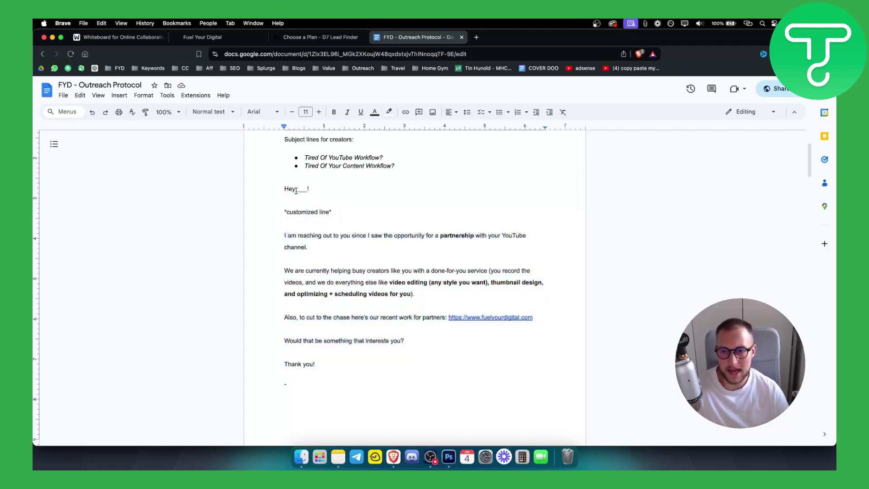
drag(296, 189, 308, 189)
click(299, 191)
click(310, 189)
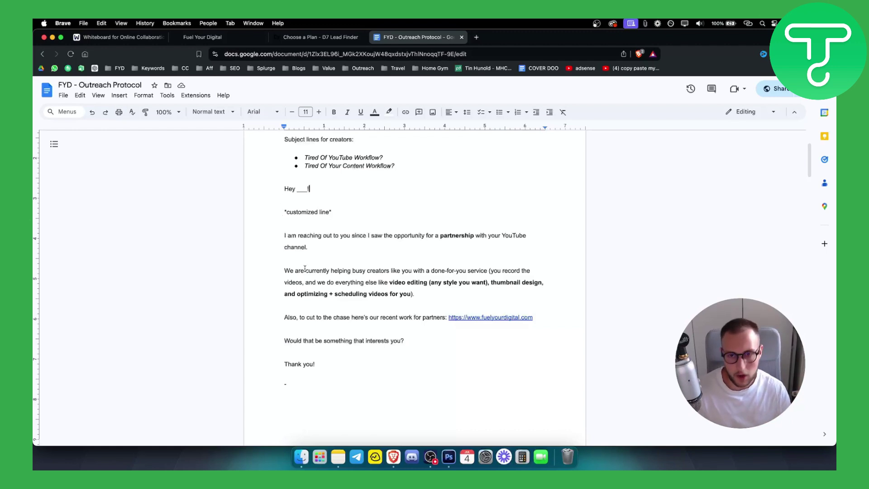
drag(316, 367, 264, 193)
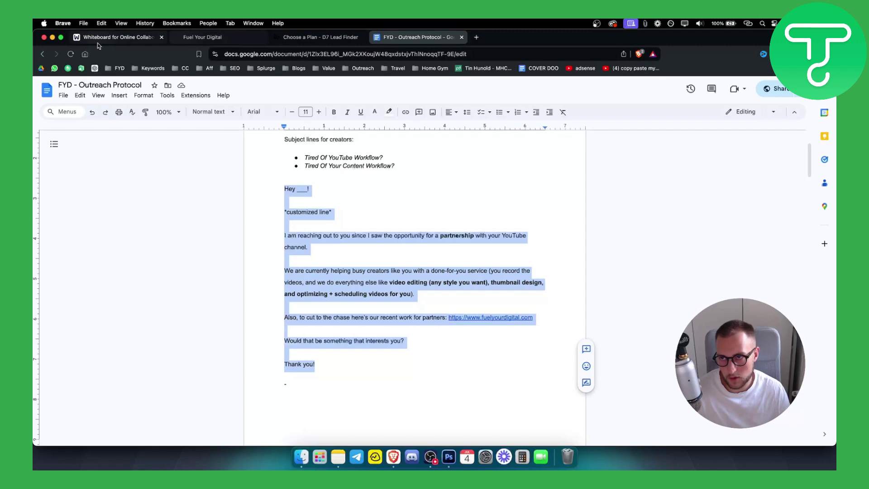
- Circle GHL, box W AI Chatbots, number GHL 1 and LGS 2, then show D7 pricing
click(119, 37)
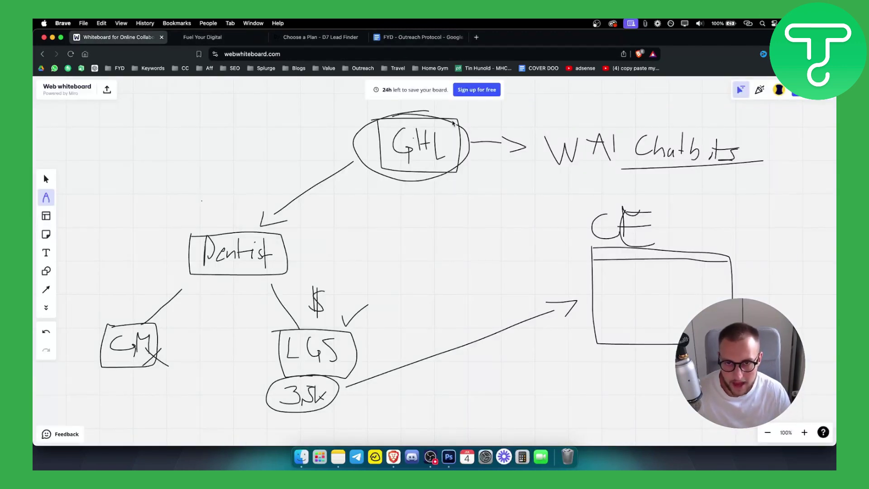
drag(453, 123, 403, 167)
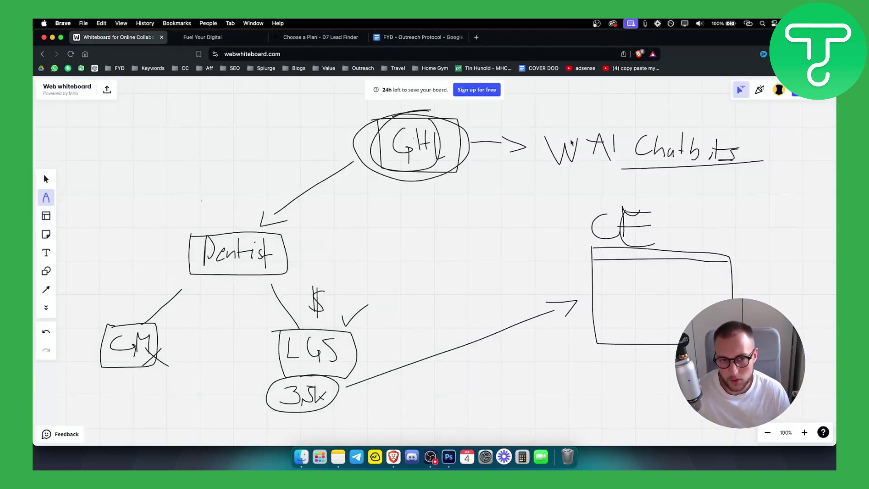
mouse_move(530, 117)
mouse_down()
mouse_move(544, 185)
mouse_move(766, 136)
mouse_move(523, 129)
mouse_move(672, 120)
mouse_up()
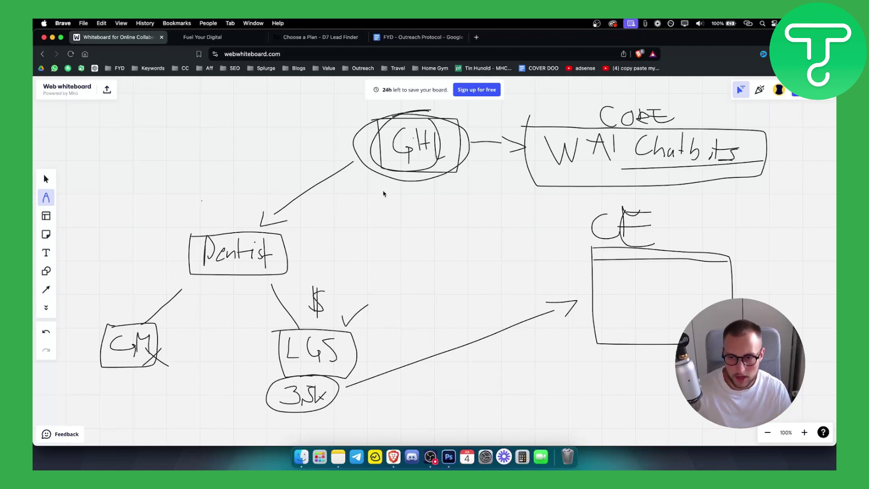
drag(332, 117, 343, 125)
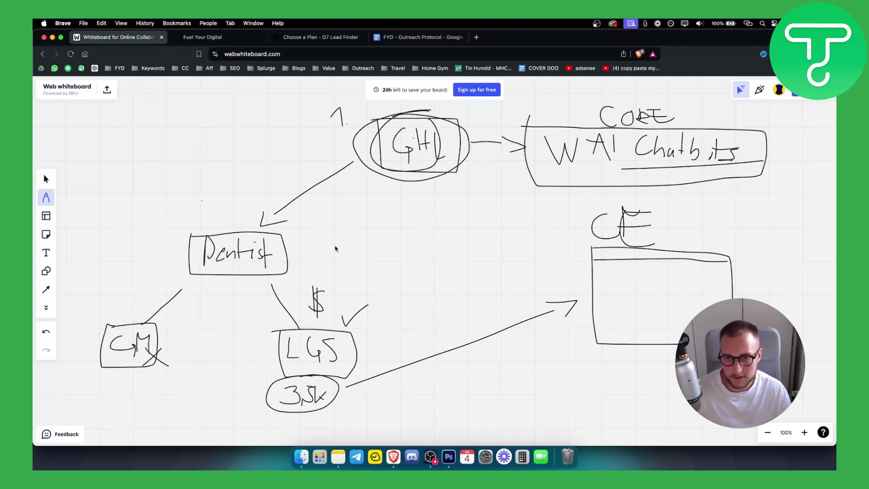
drag(249, 314, 277, 331)
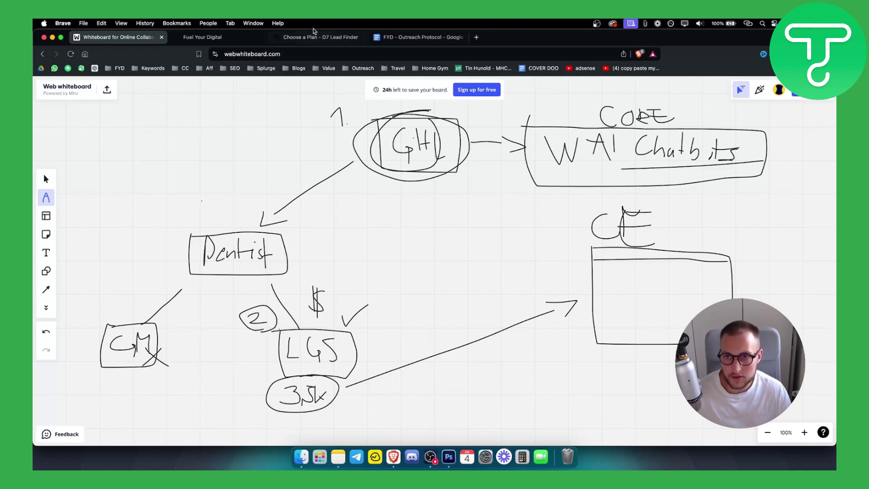
click(316, 36)
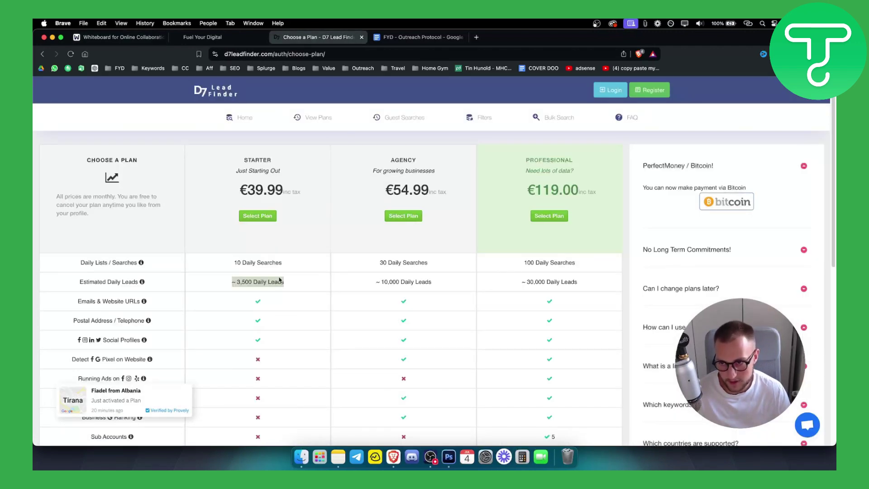
scroll(280, 280, down, 1)
- Highlight D7's Starter plan figure of ~3,500 daily leads, then return to the whiteboard
click(244, 274)
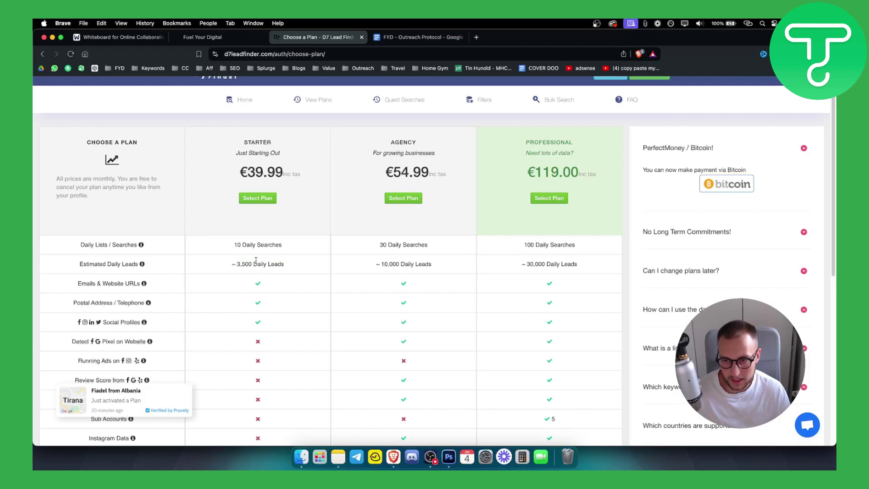
triple_click(256, 264)
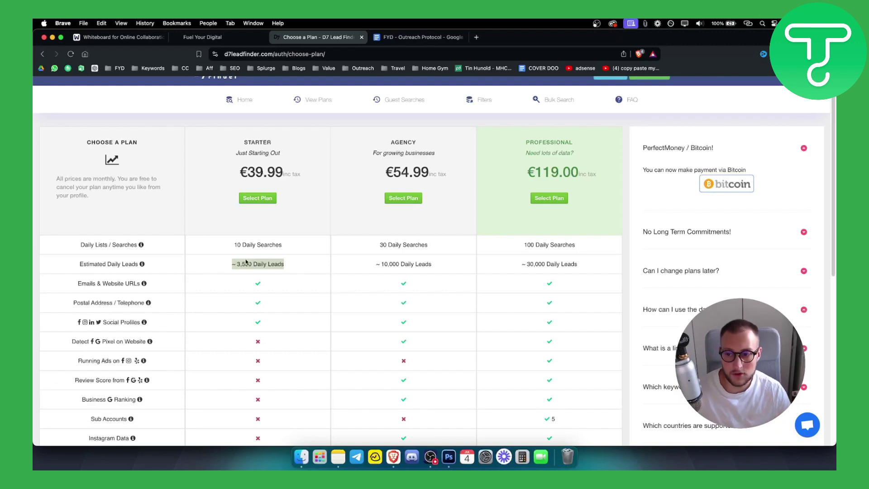
mouse_move(143, 322)
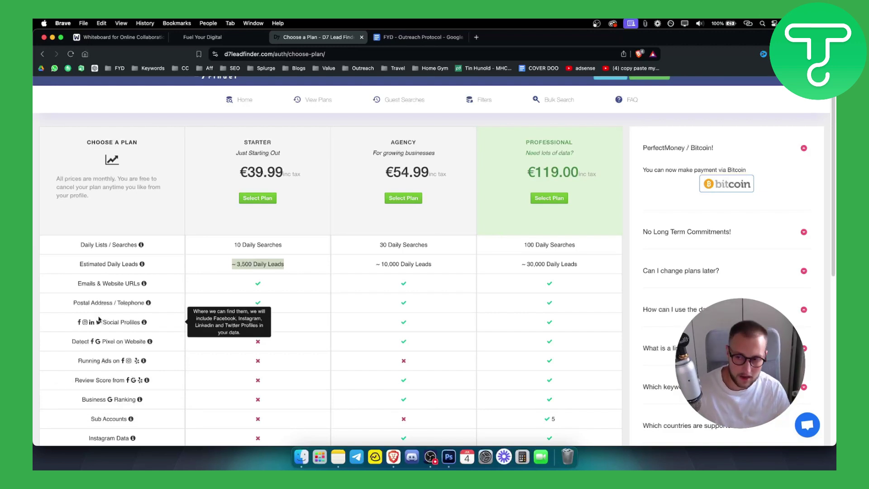
click(82, 323)
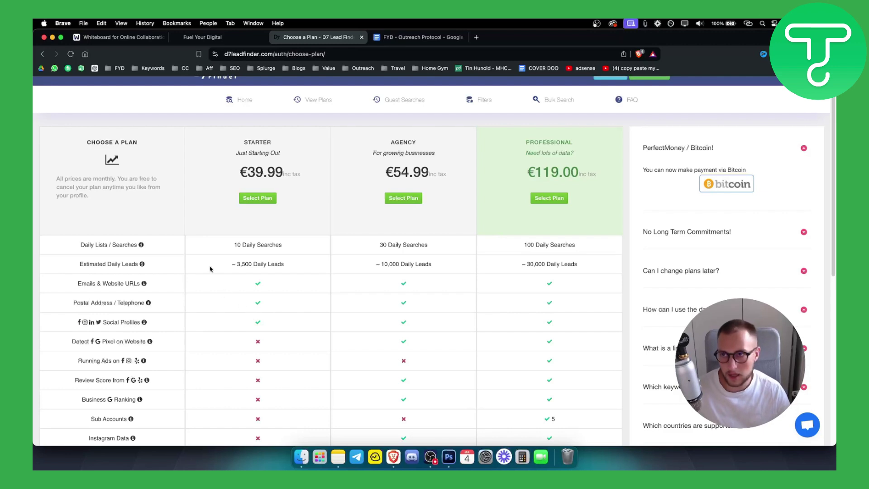
click(120, 37)
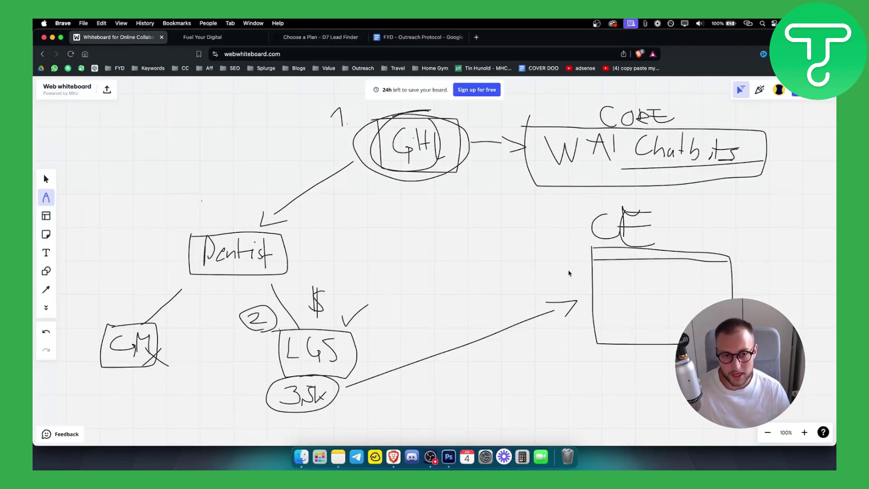
- Write VA on the board with 1x beneath it and a 20x/10x figure below
mouse_move(498, 226)
mouse_down()
mouse_move(522, 226)
mouse_move(536, 252)
mouse_move(541, 241)
mouse_move(492, 268)
mouse_move(491, 219)
mouse_up()
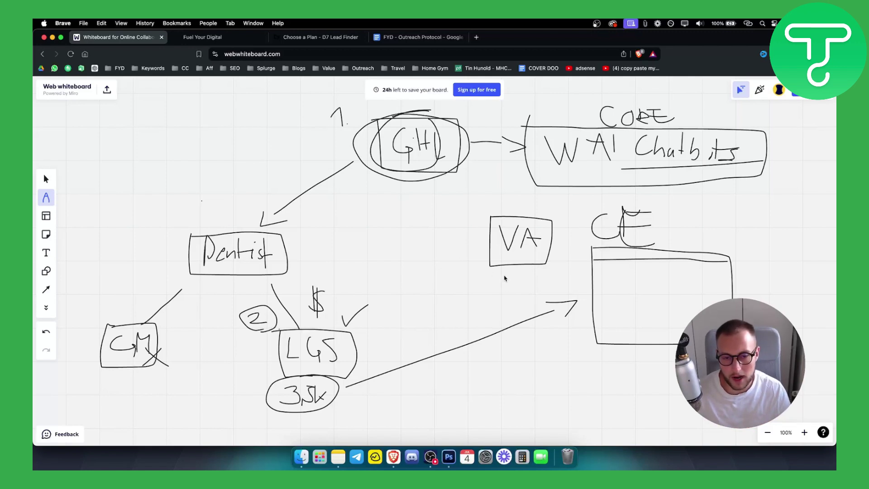
mouse_move(505, 277)
mouse_down()
mouse_move(523, 269)
mouse_move(532, 281)
mouse_move(504, 306)
mouse_move(526, 306)
mouse_move(516, 305)
mouse_up()
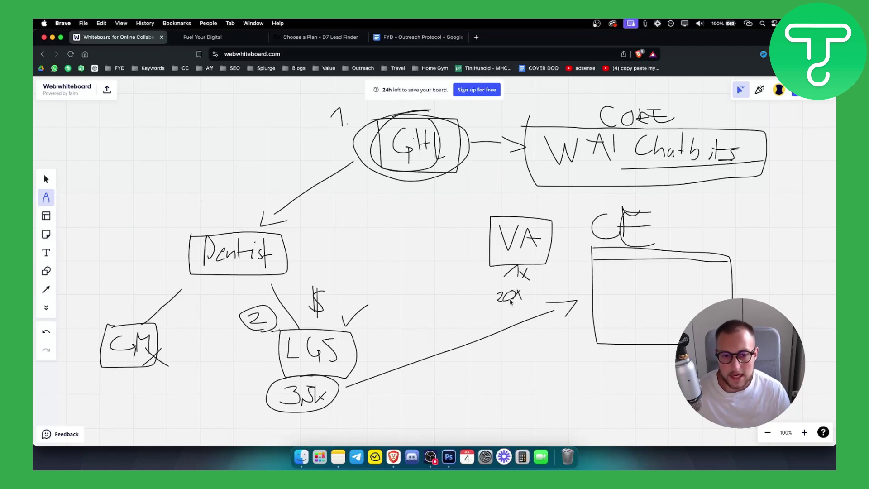
mouse_move(496, 307)
mouse_down()
mouse_move(503, 320)
mouse_move(533, 314)
mouse_up()
drag(533, 302, 520, 319)
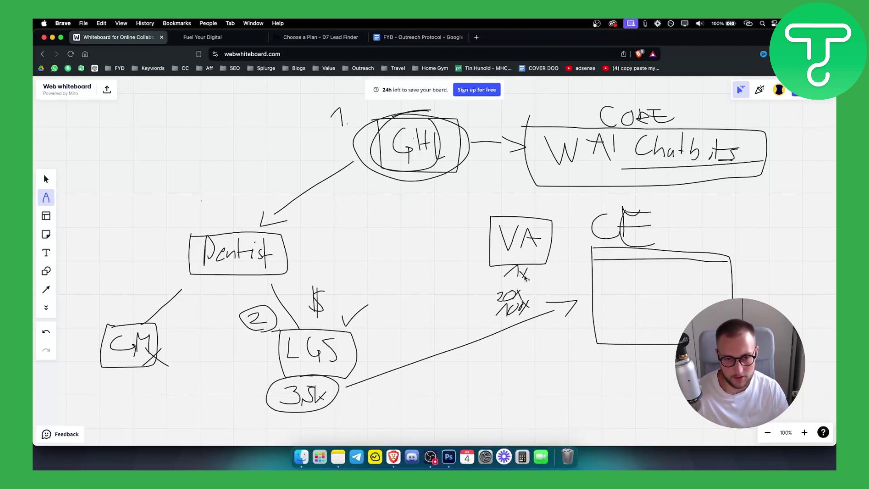
- Circle the 20x/10x figures, retrace the CE box outline, and thicken the arrowhead toward CE
mouse_move(490, 294)
mouse_down()
mouse_move(504, 325)
mouse_move(506, 377)
mouse_up()
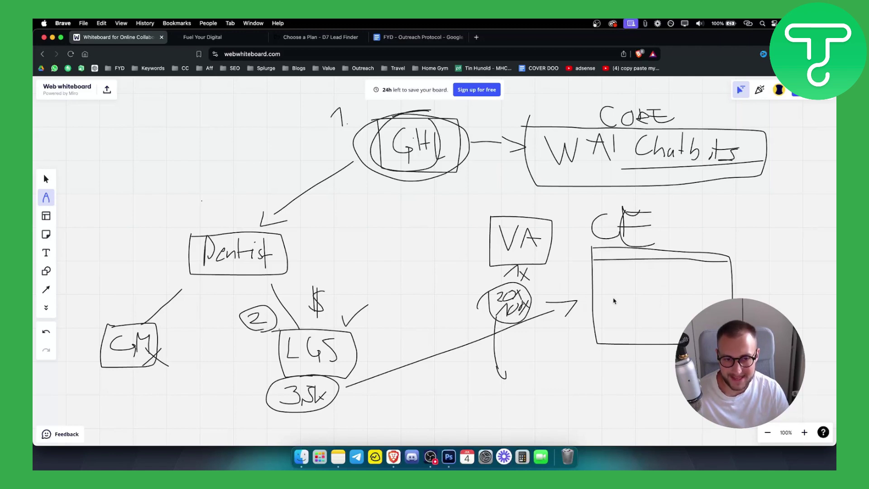
drag(591, 249, 586, 347)
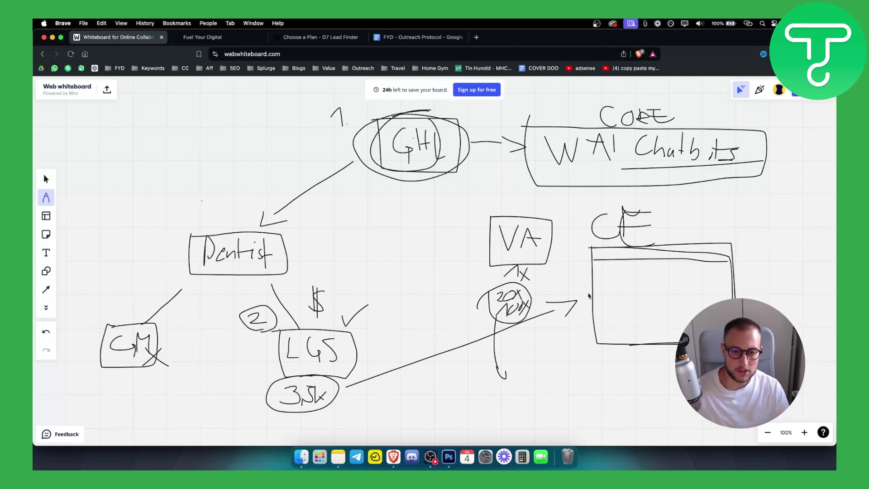
drag(547, 302, 559, 313)
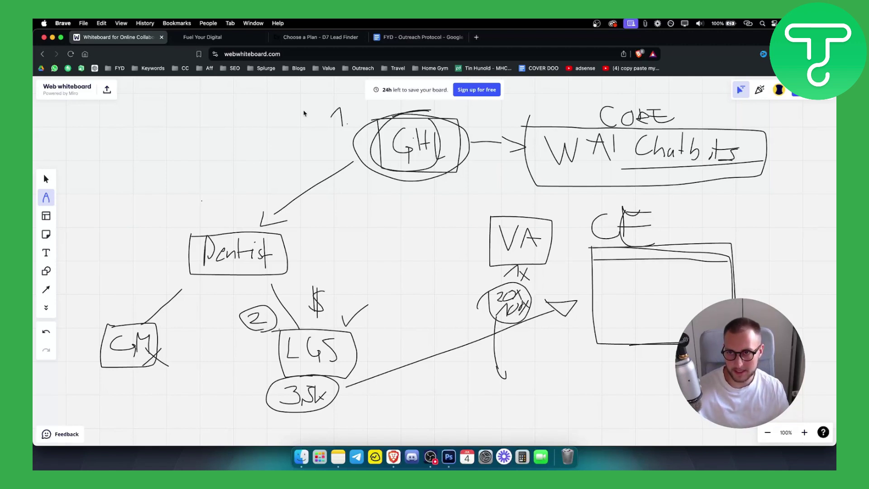
- Return to the Fuel Your Digital tab's Conversation AI Configure Intents page
click(223, 38)
click(439, 217)
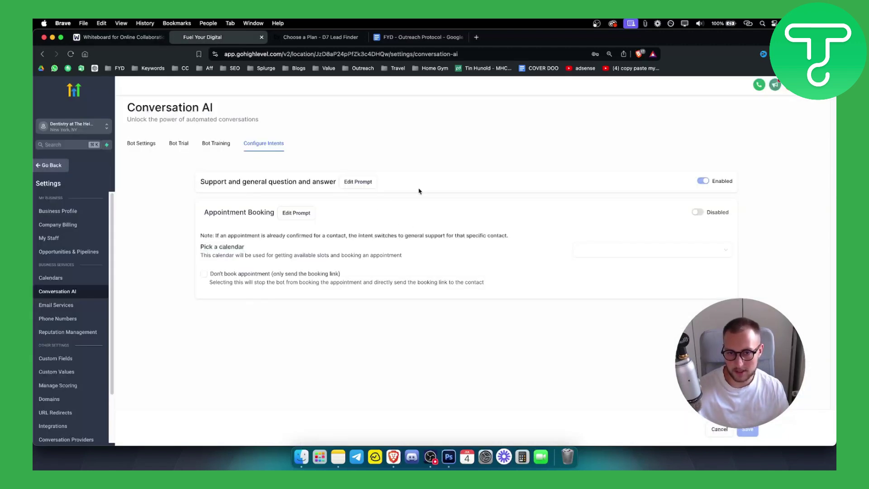